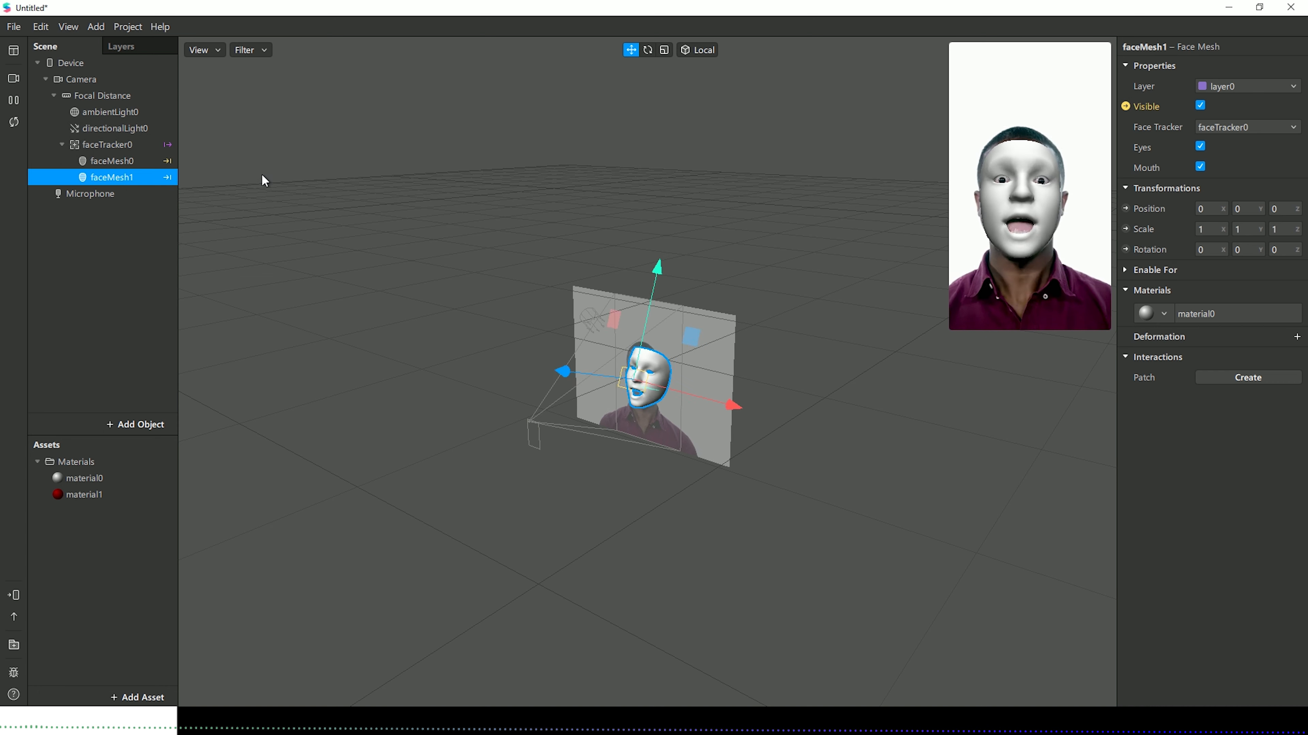
Step: Delete faceTracker0 together with the two face meshes under it
click(1200, 105)
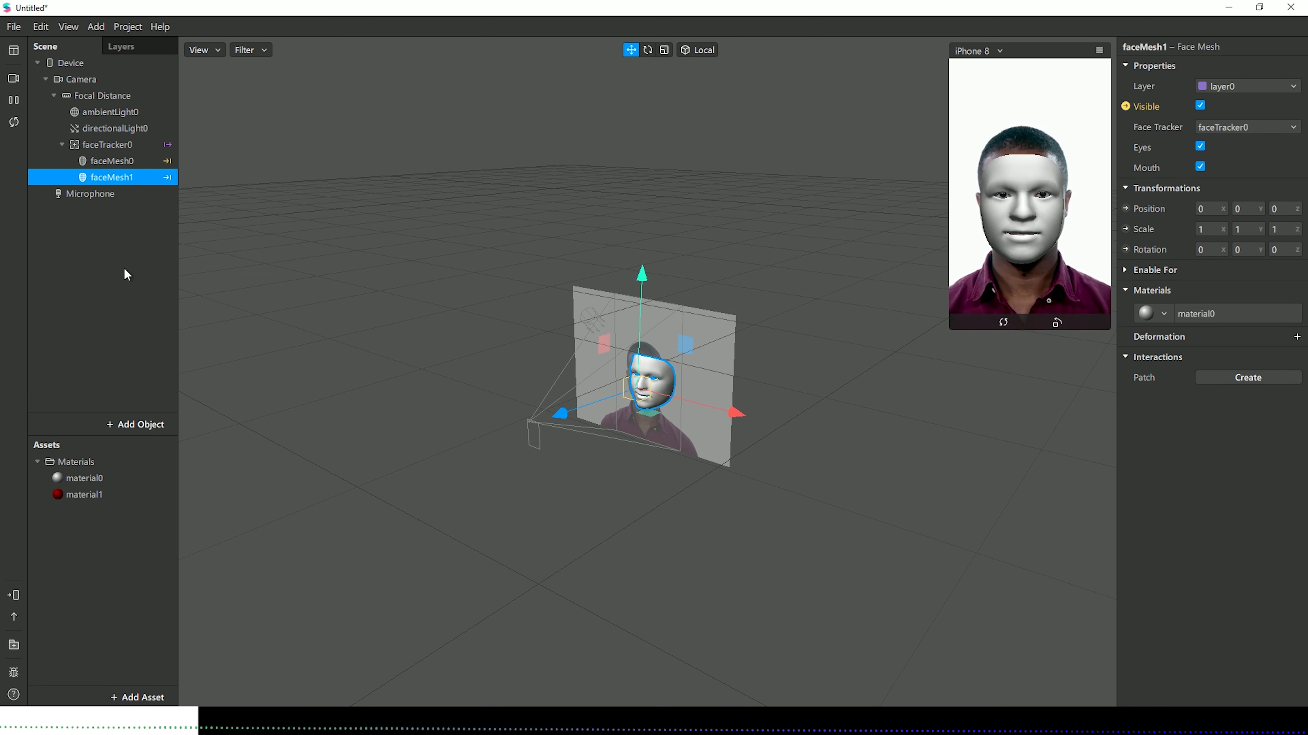
click(101, 144)
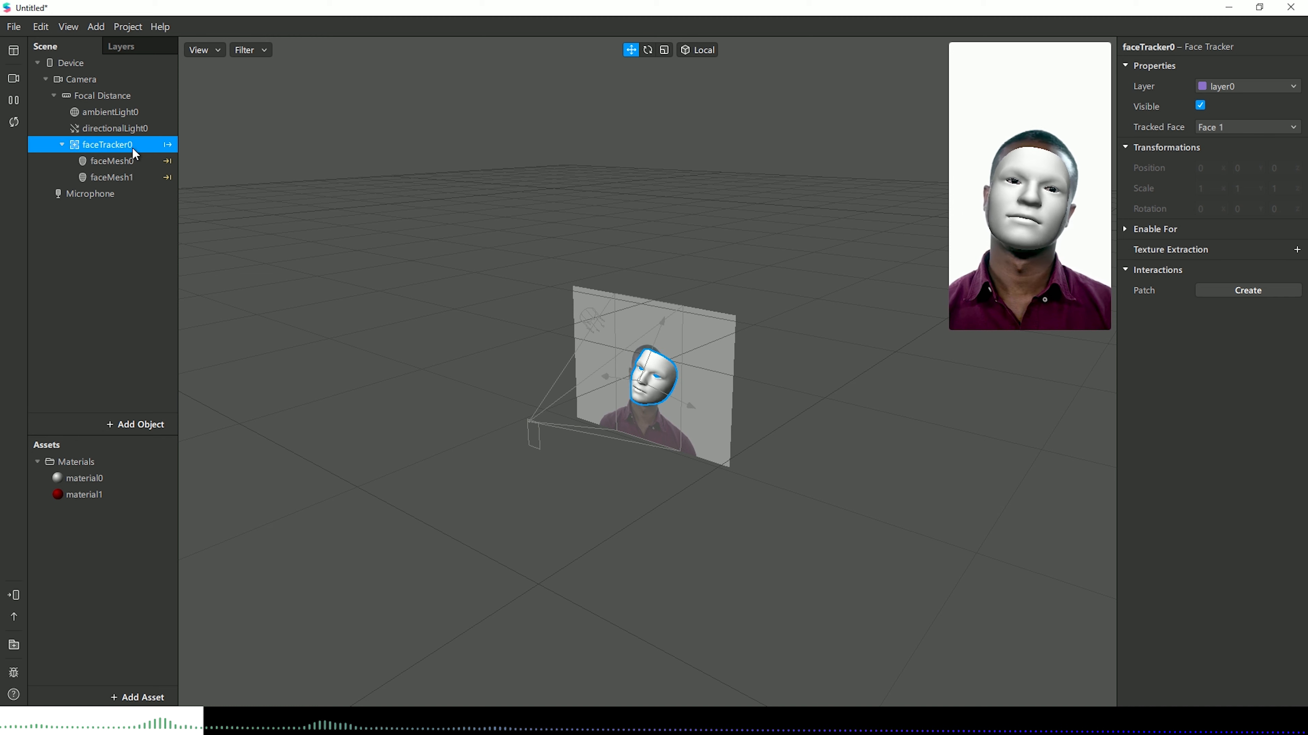
key(Delete)
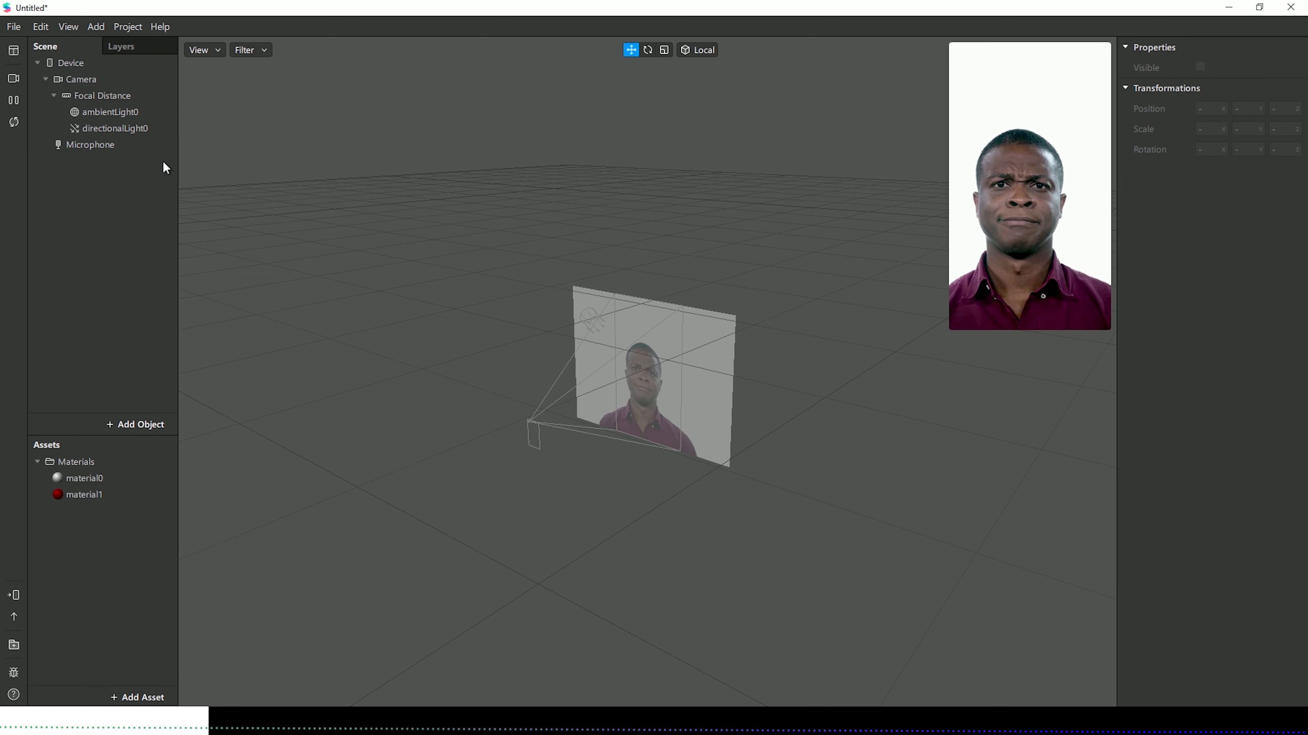
Step: Add two face meshes under a new face tracker and assign material1 to the second mesh, faceMesh1
click(135, 424)
scroll(59, 247, down, 3)
click(57, 209)
click(367, 403)
key(ctrl+d)
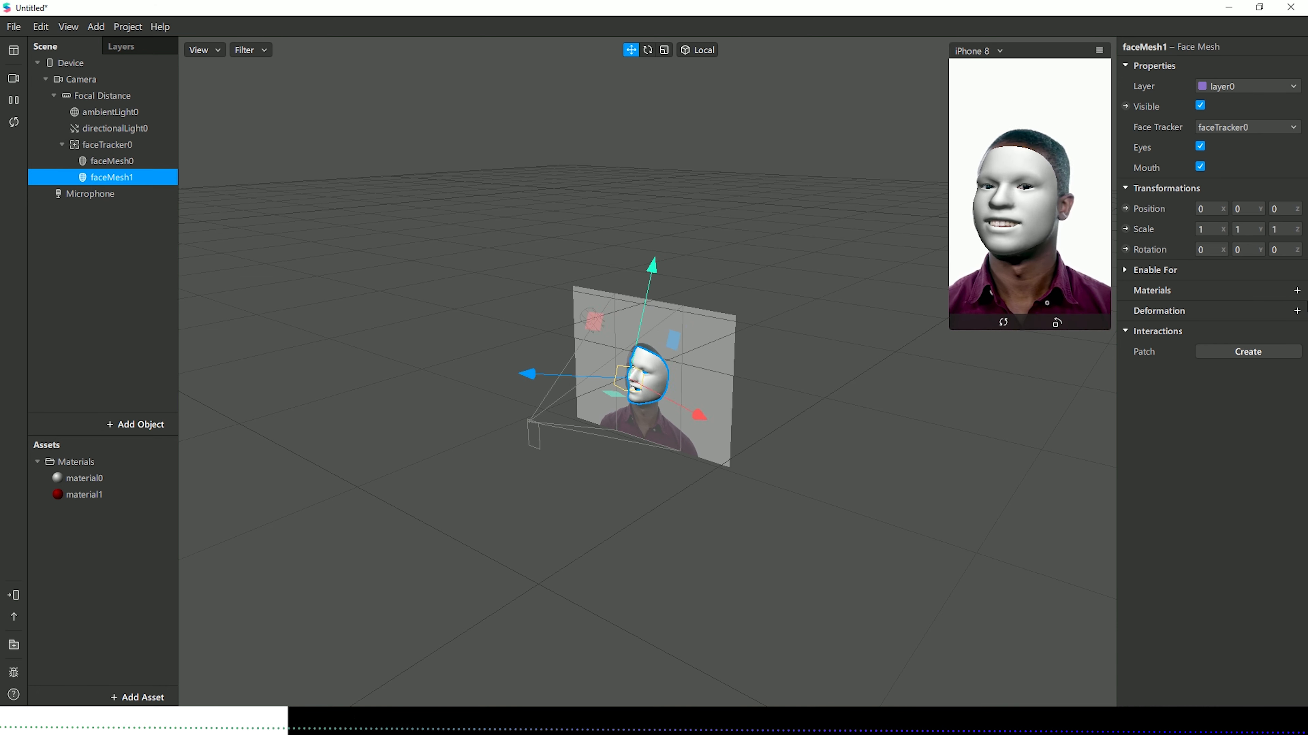
click(1296, 290)
click(1228, 320)
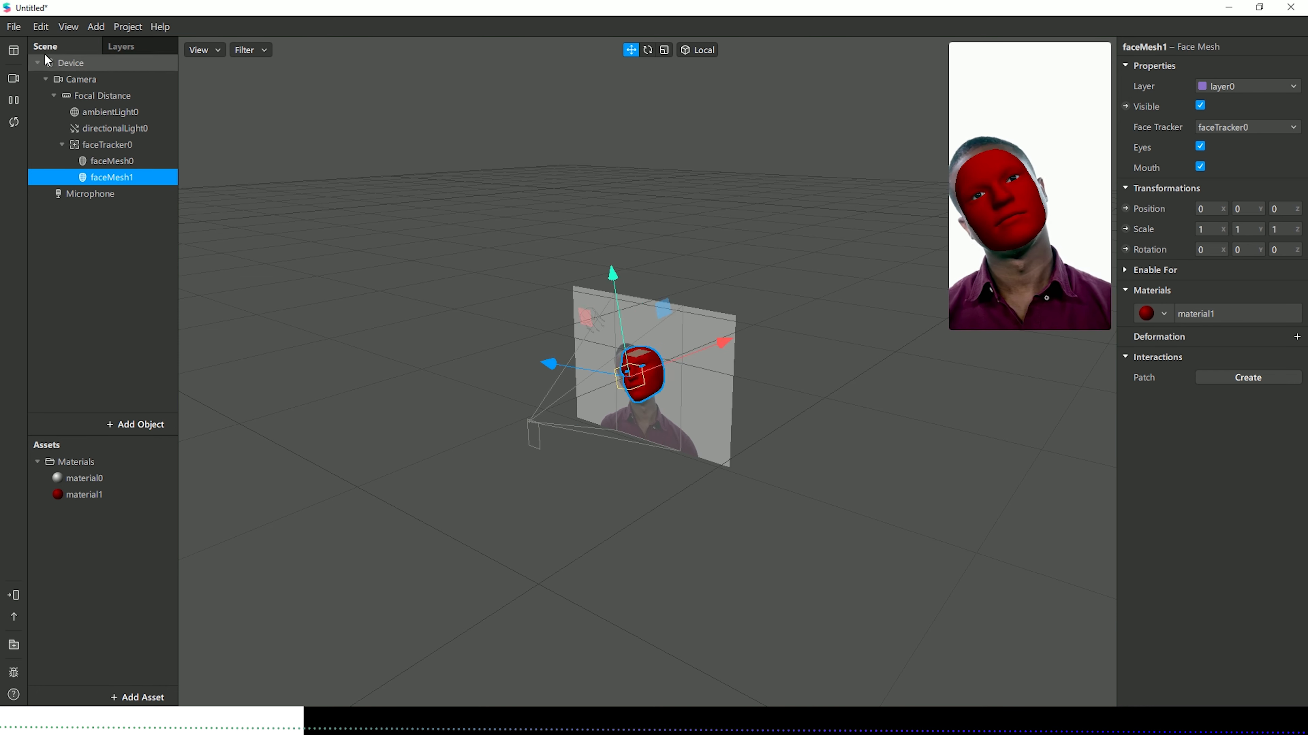
Step: Show the Patch Editor and delete all the old patches in its graph
click(64, 28)
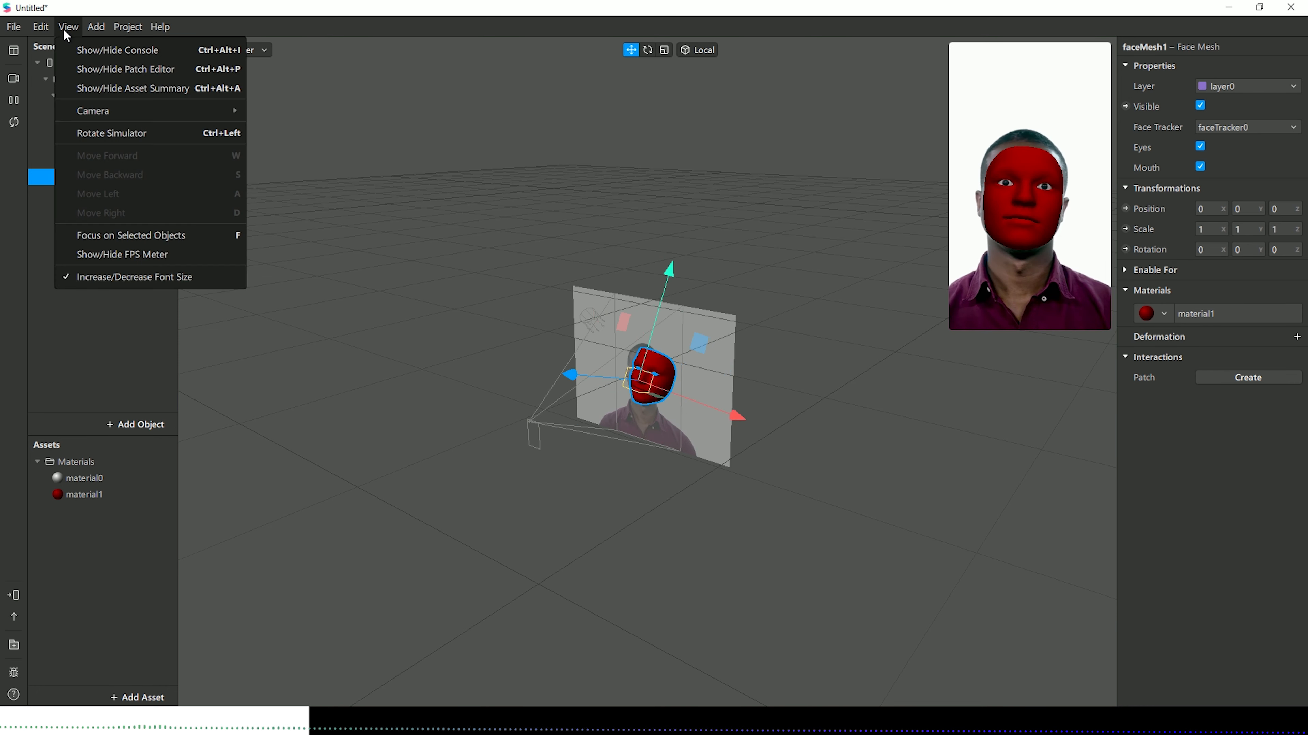
click(93, 72)
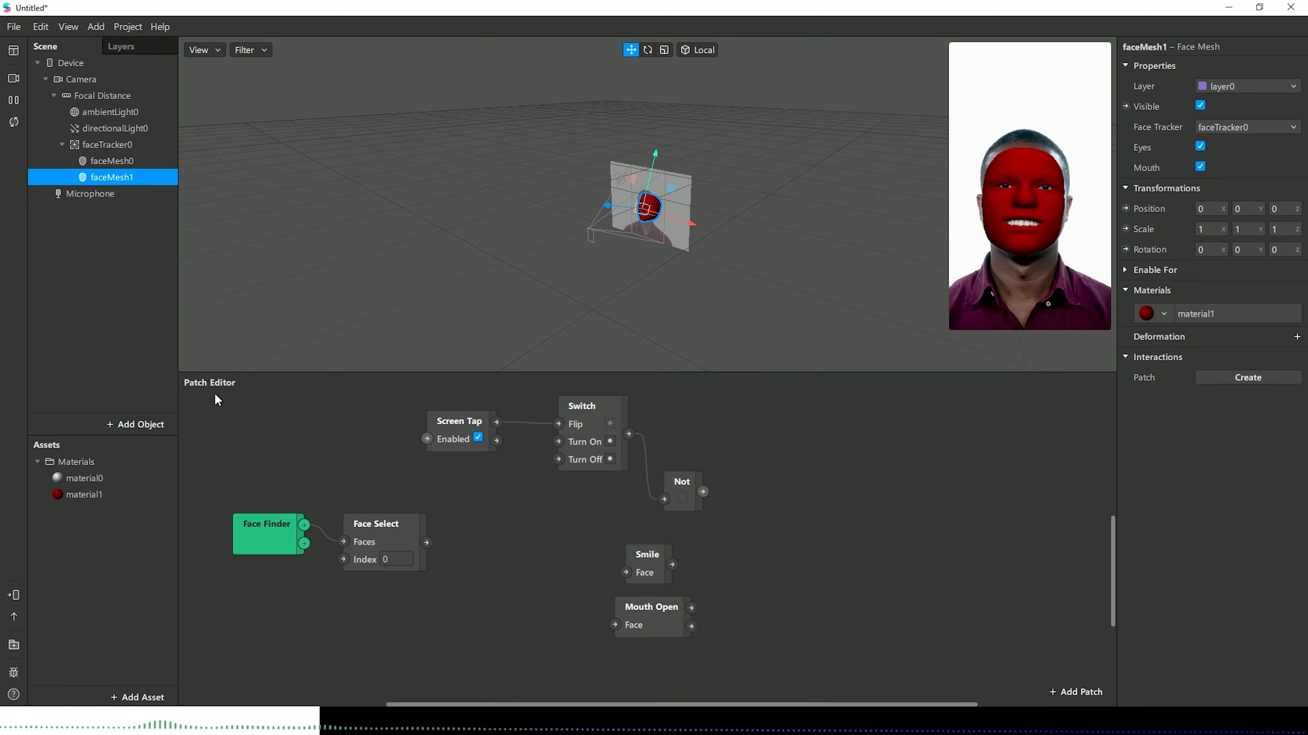
drag(214, 395, 846, 671)
key(Delete)
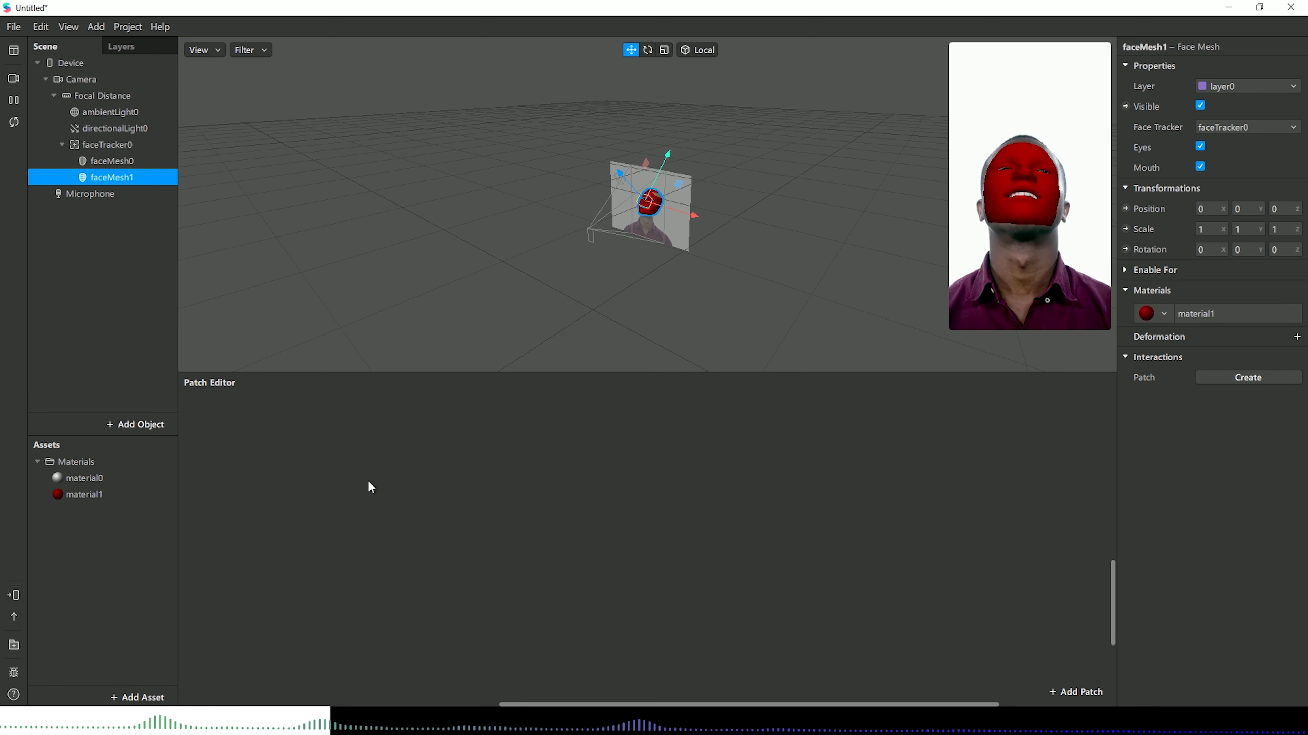
Step: Insert a Screen Tap interaction patch into the empty patch graph
right_click(378, 514)
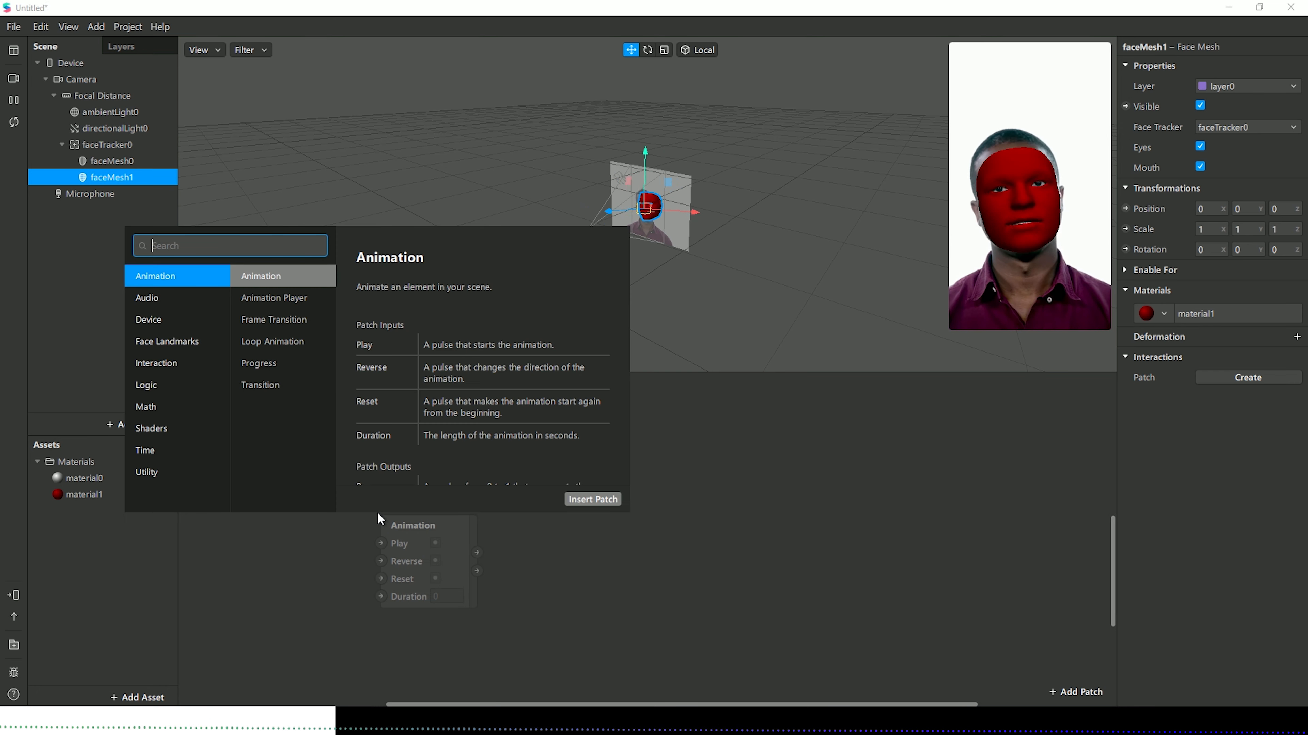
click(180, 361)
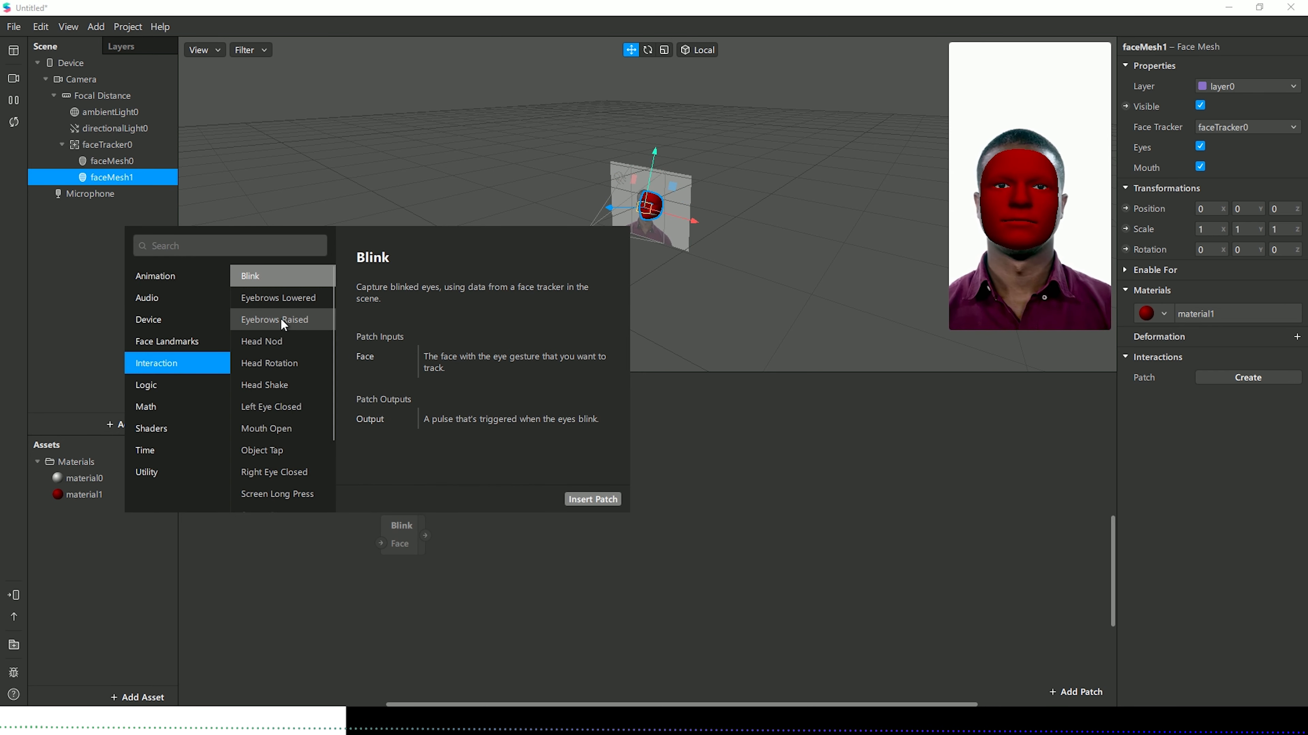
scroll(306, 376, down, 3)
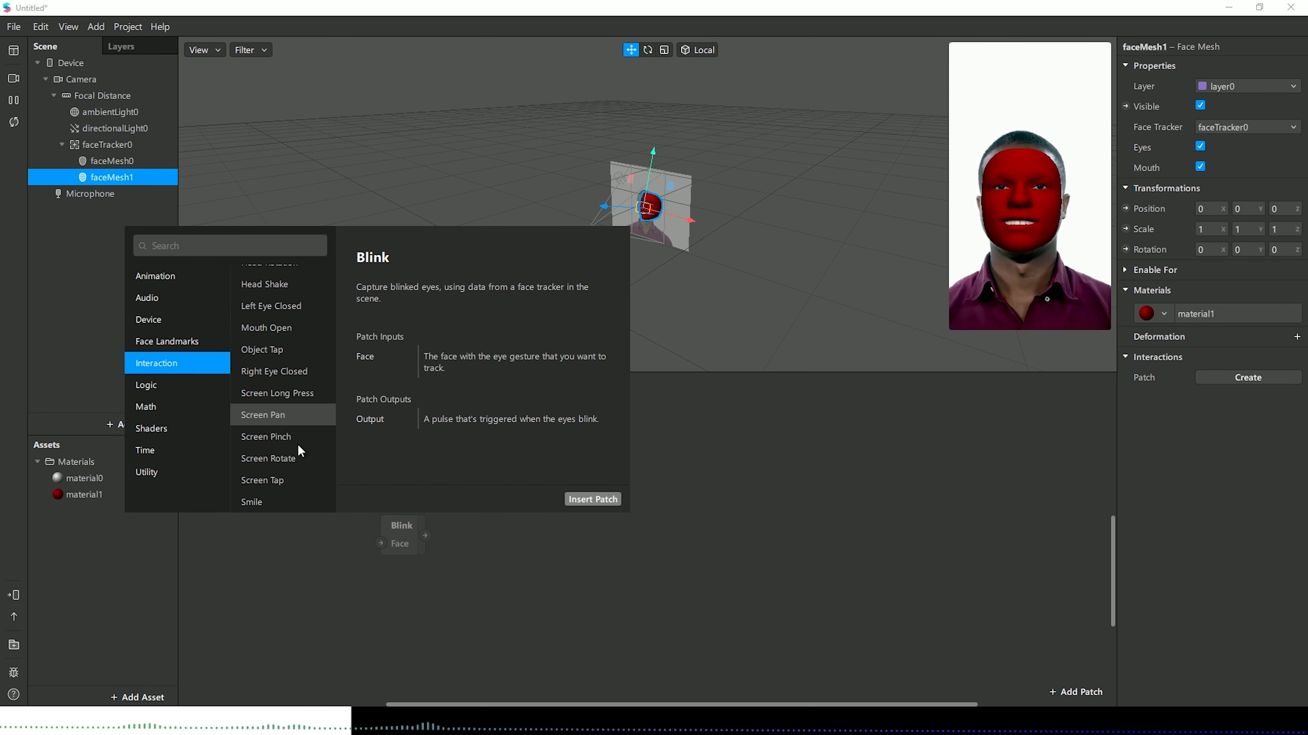
scroll(273, 420, up, 3)
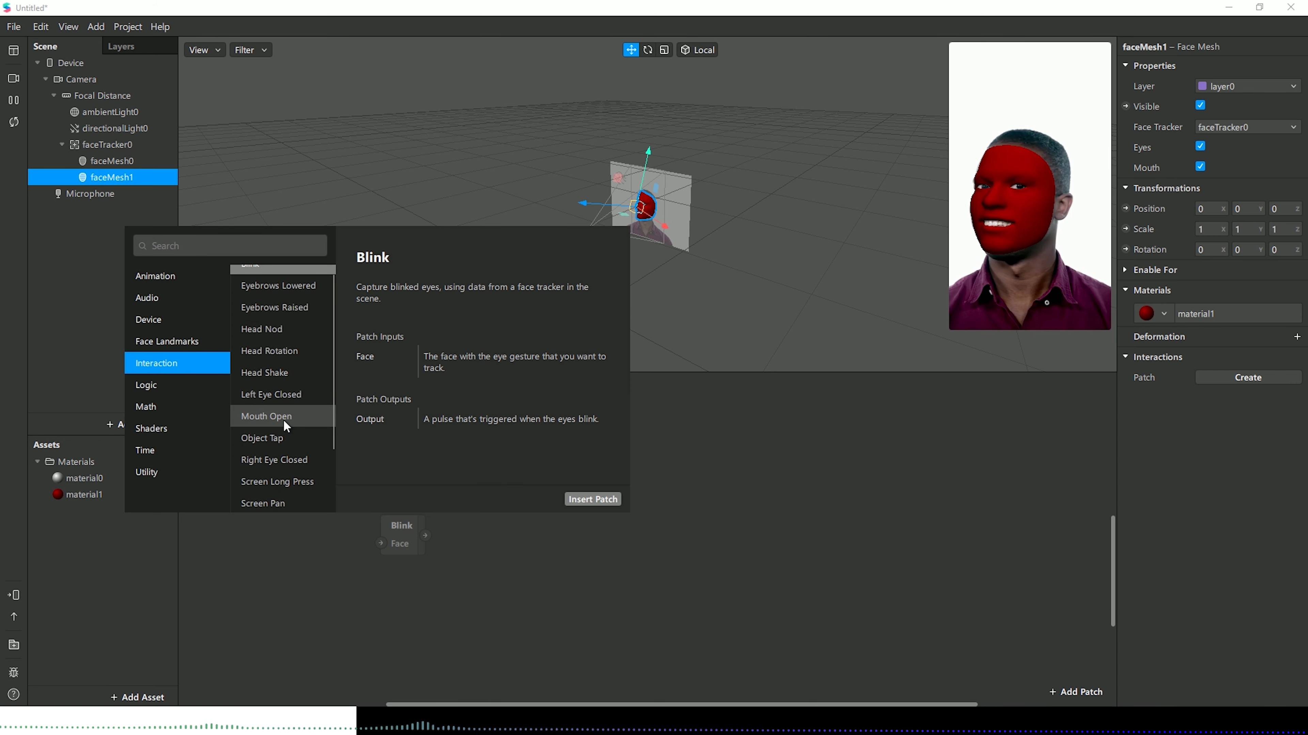
scroll(283, 420, down, 3)
click(292, 489)
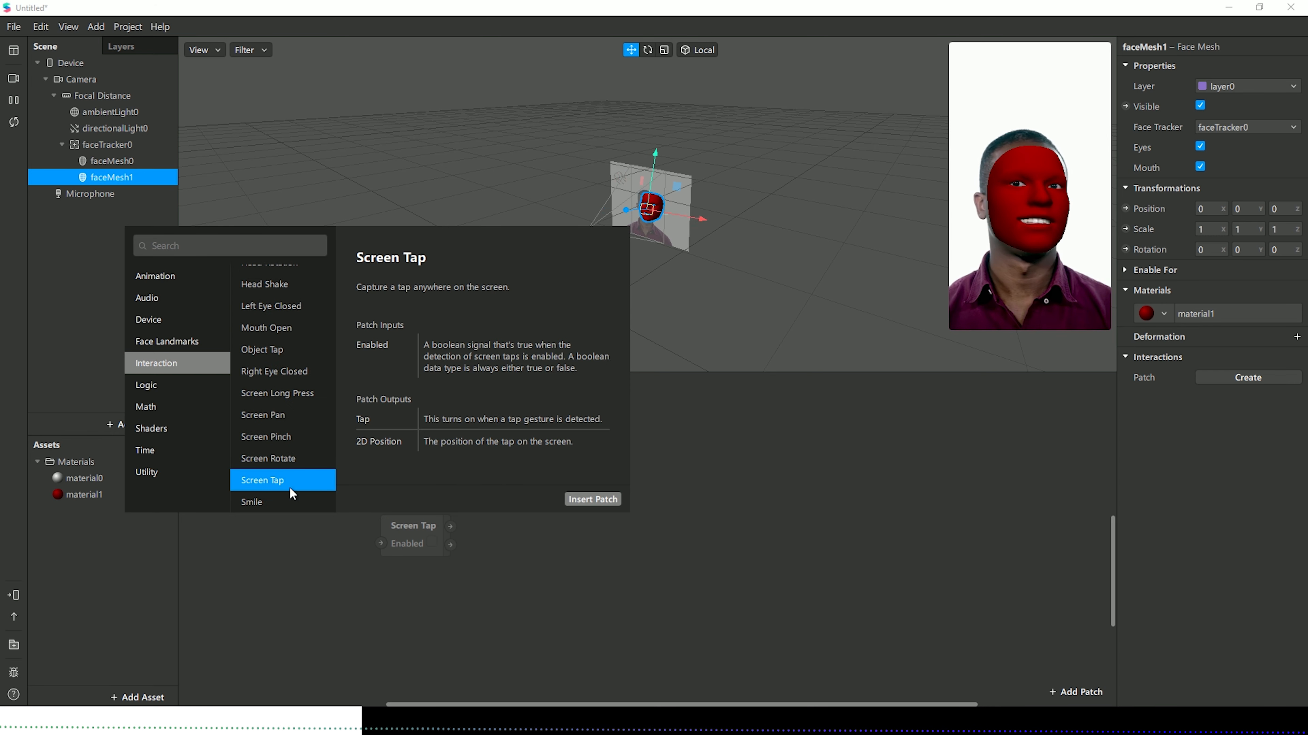
click(600, 501)
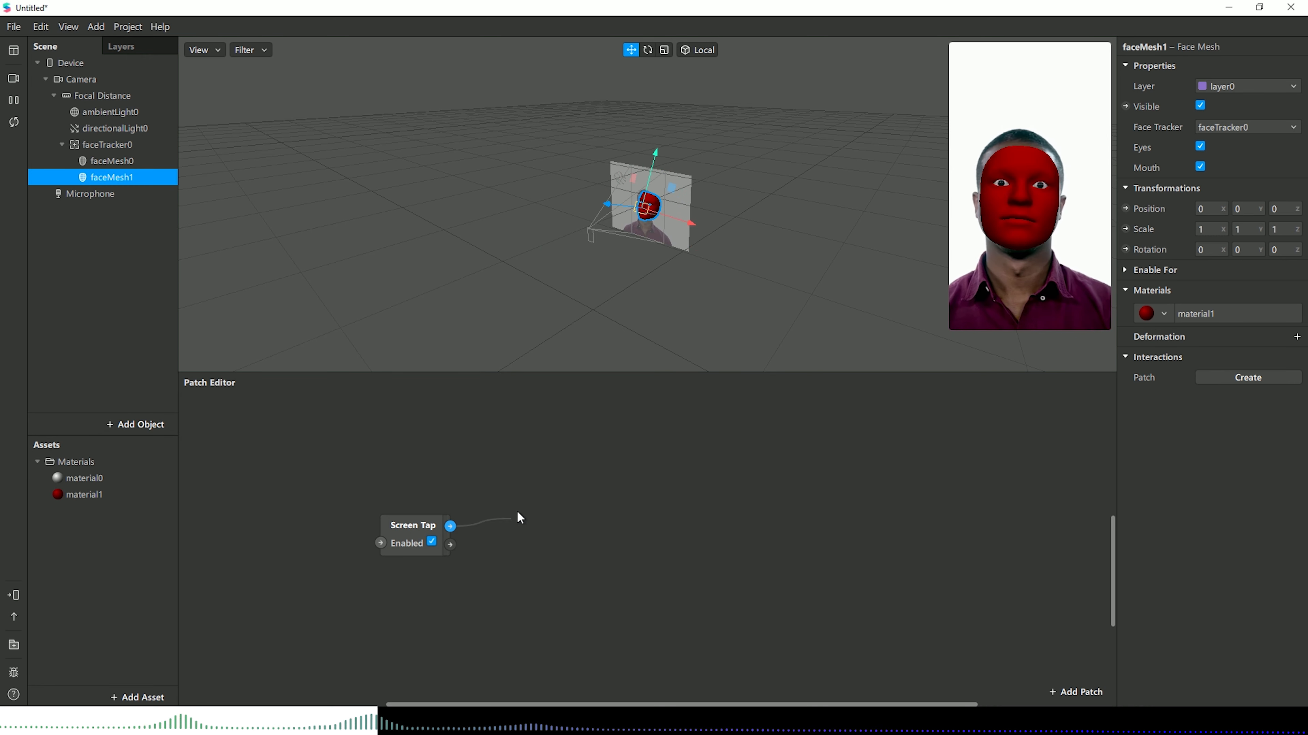
Step: Add a Switch patch whose Flip input is driven by the Screen Tap's Tap output, and place it closer to the Screen Tap patch
drag(550, 466, 550, 465)
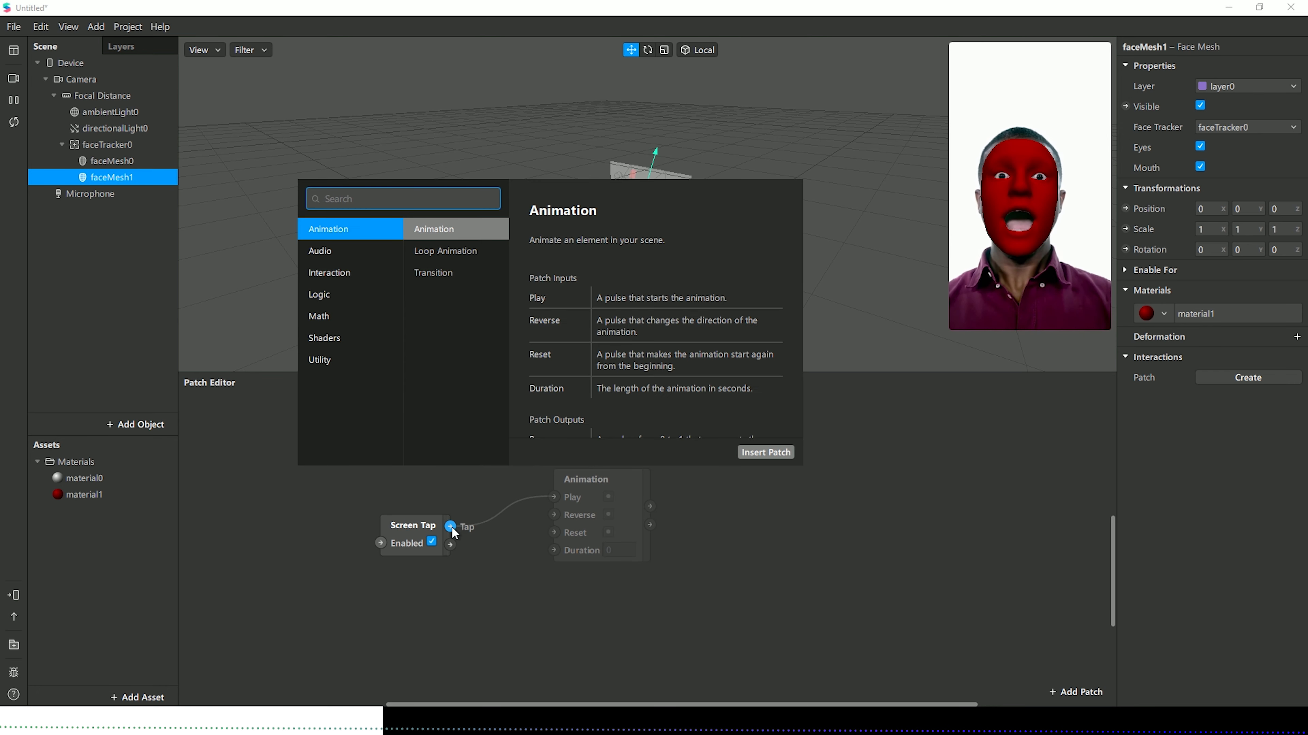
click(347, 283)
click(345, 292)
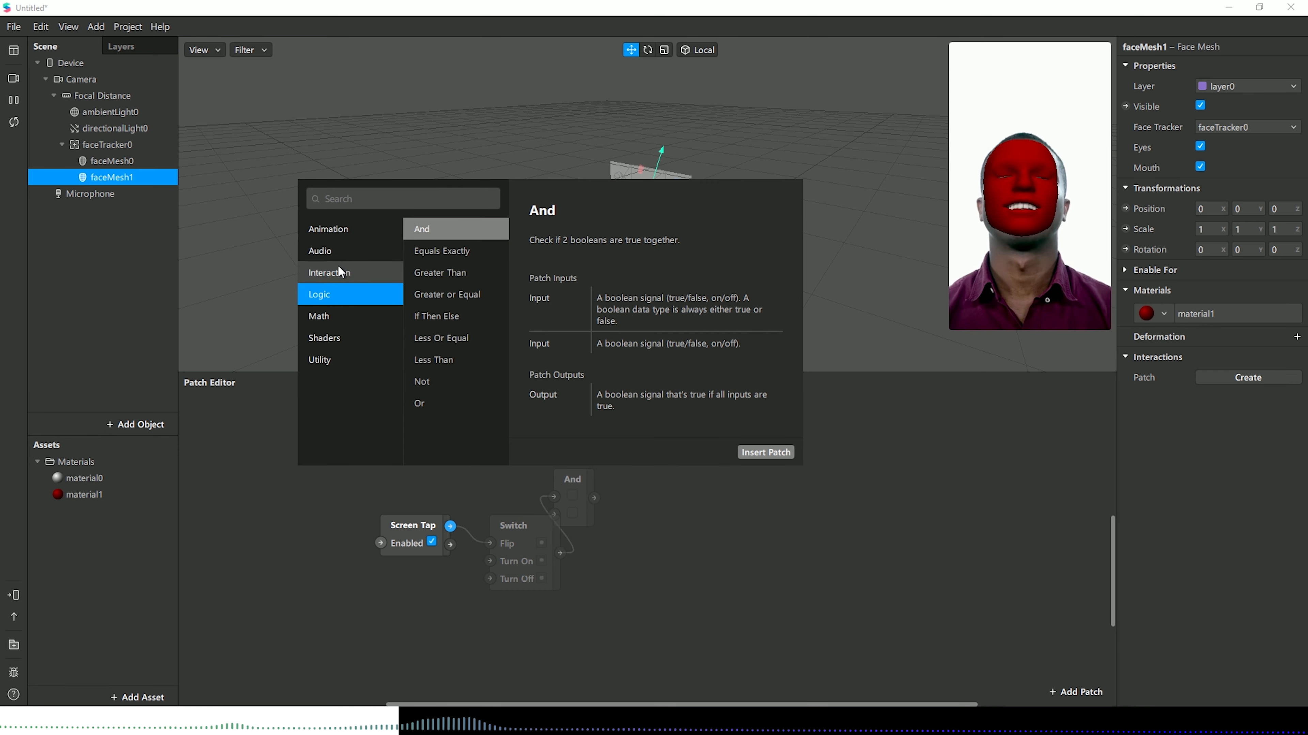
click(344, 277)
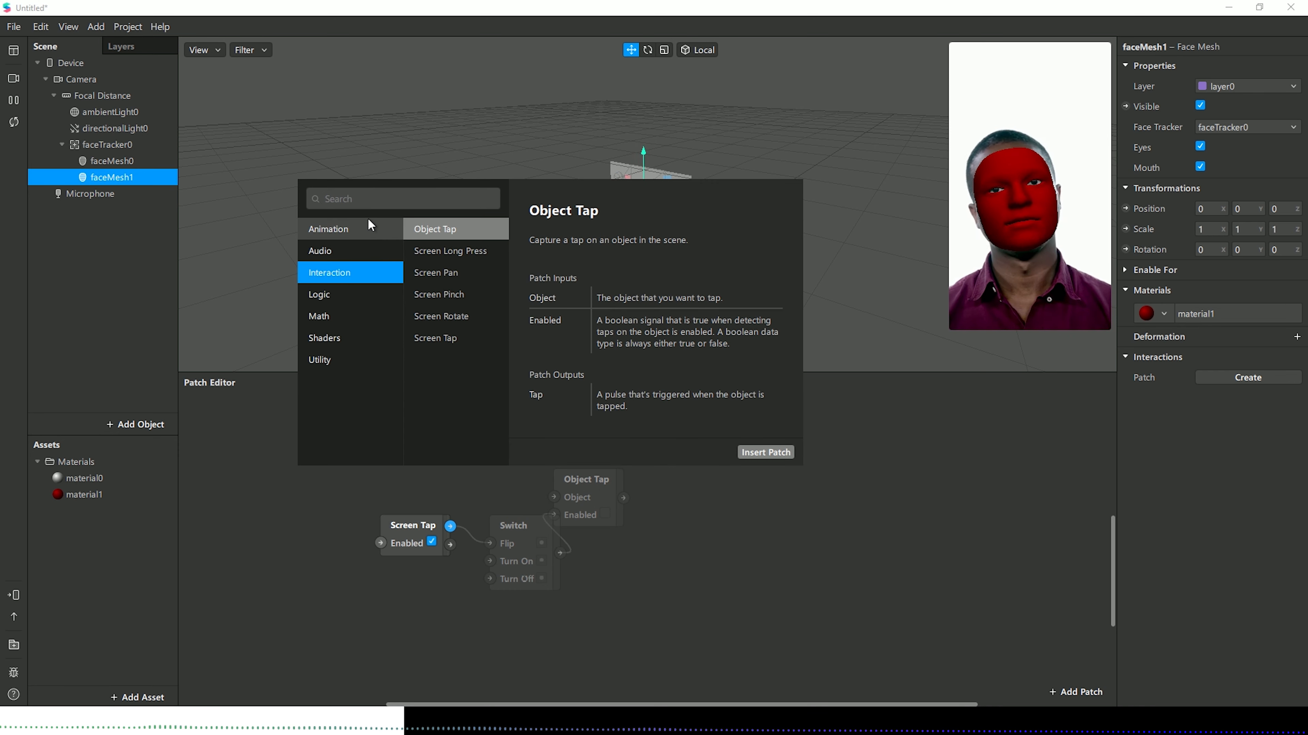
click(363, 201)
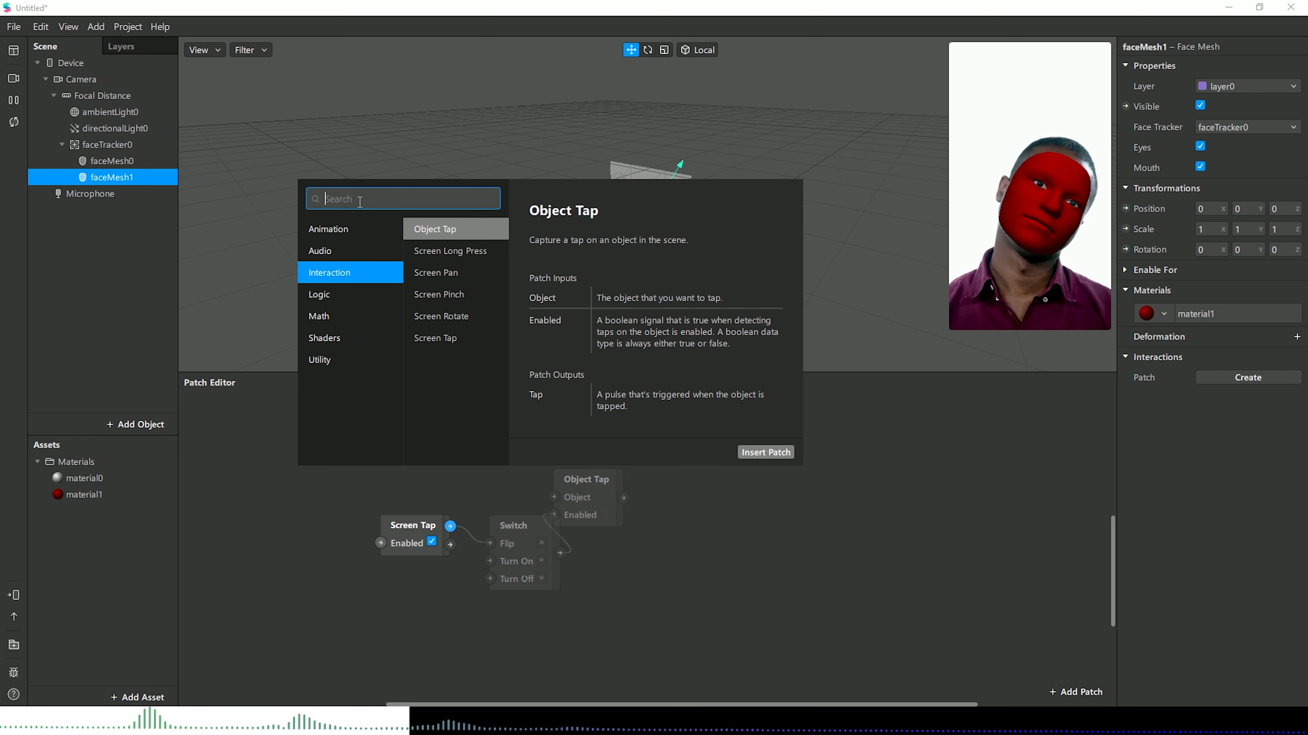
click(338, 294)
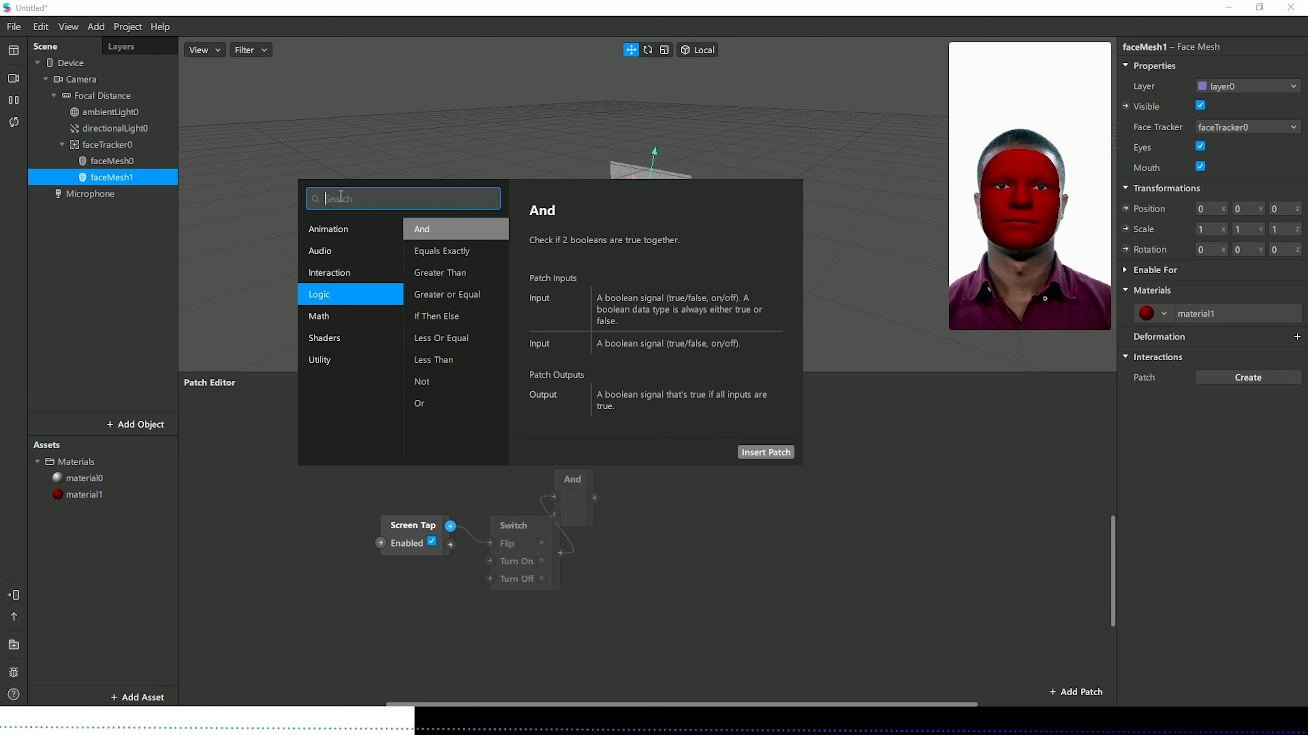
click(344, 198)
text(swit)
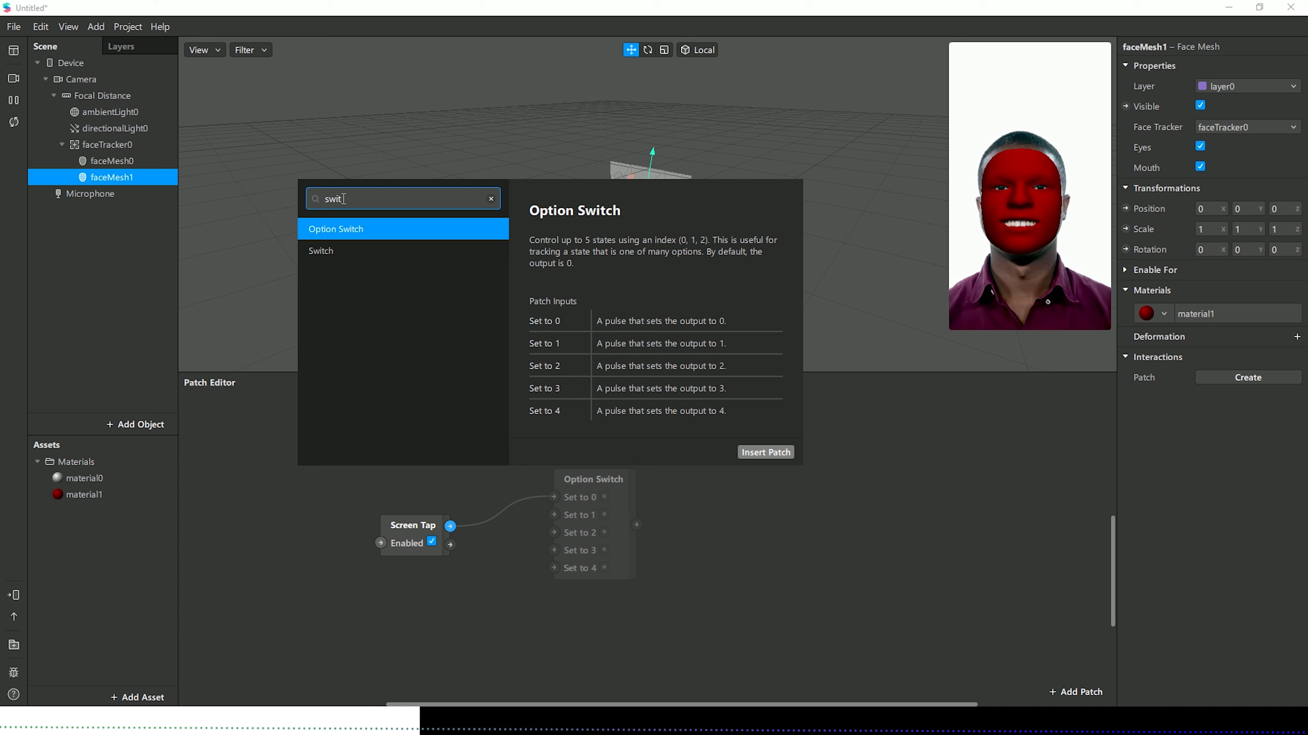
click(327, 252)
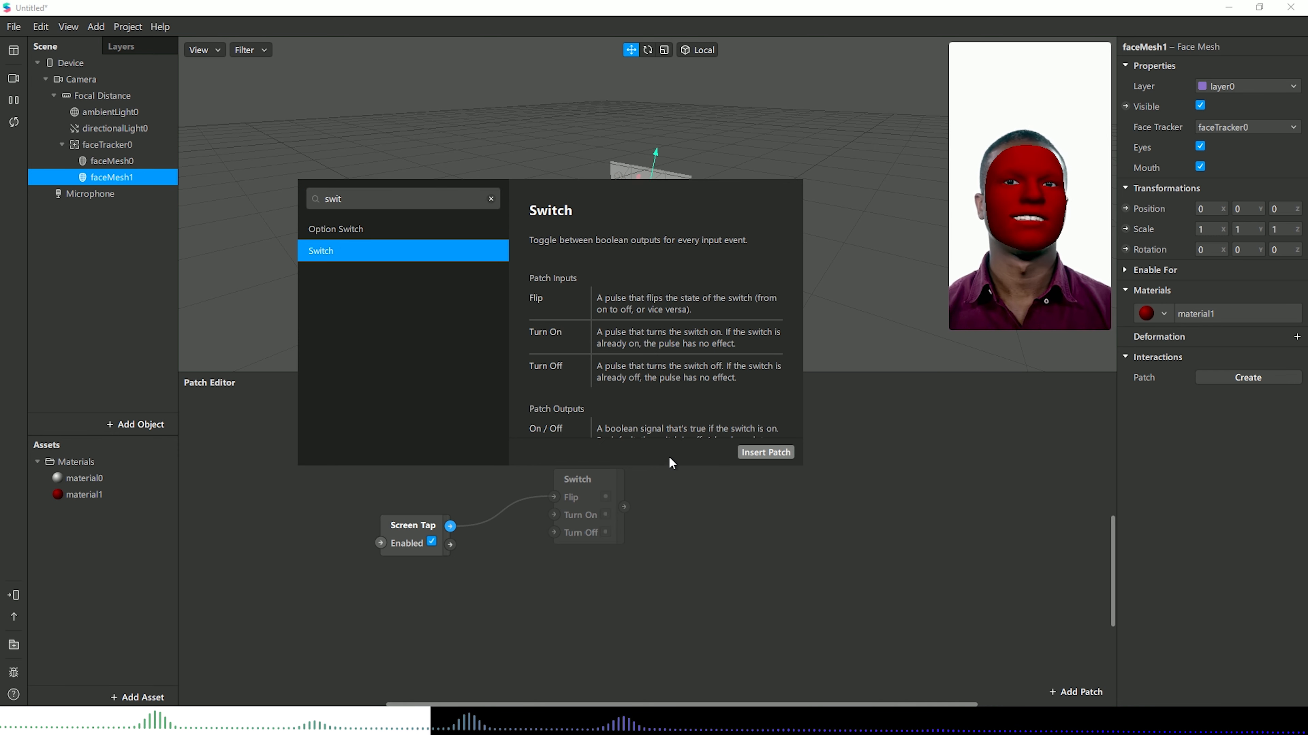
click(764, 452)
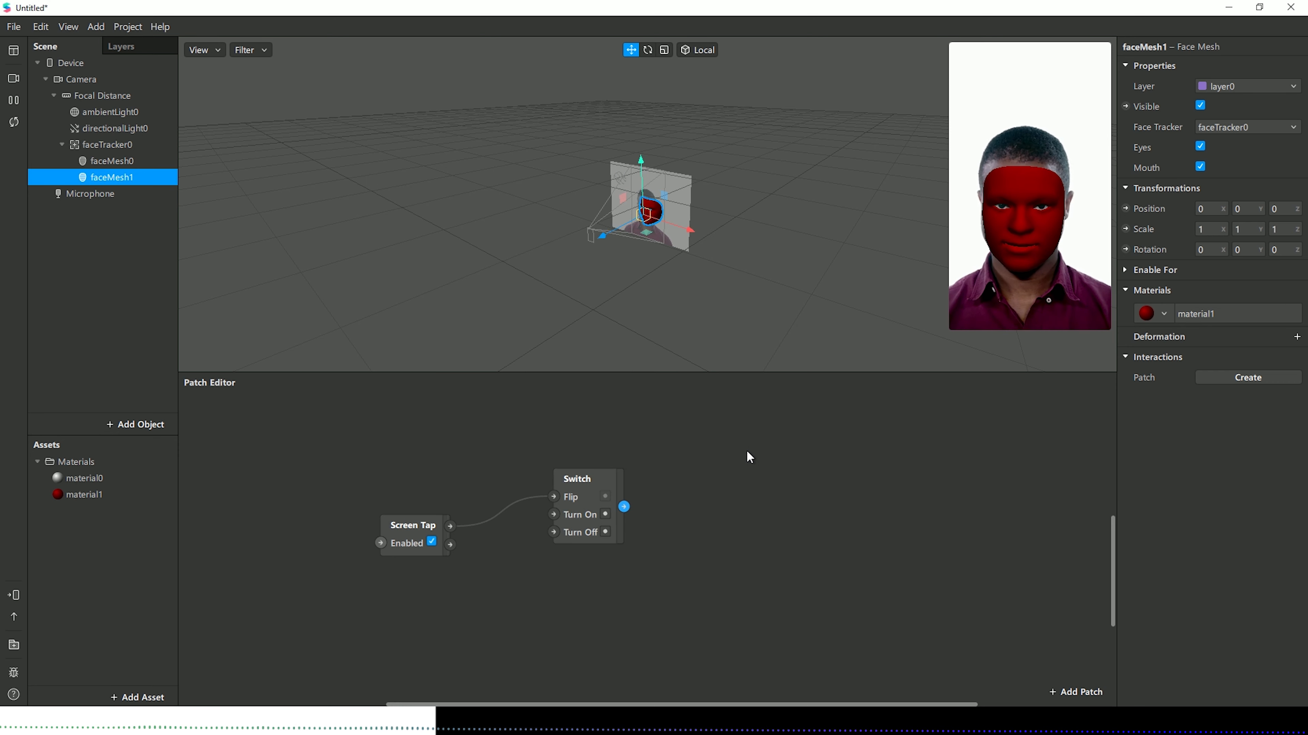
drag(583, 492, 556, 512)
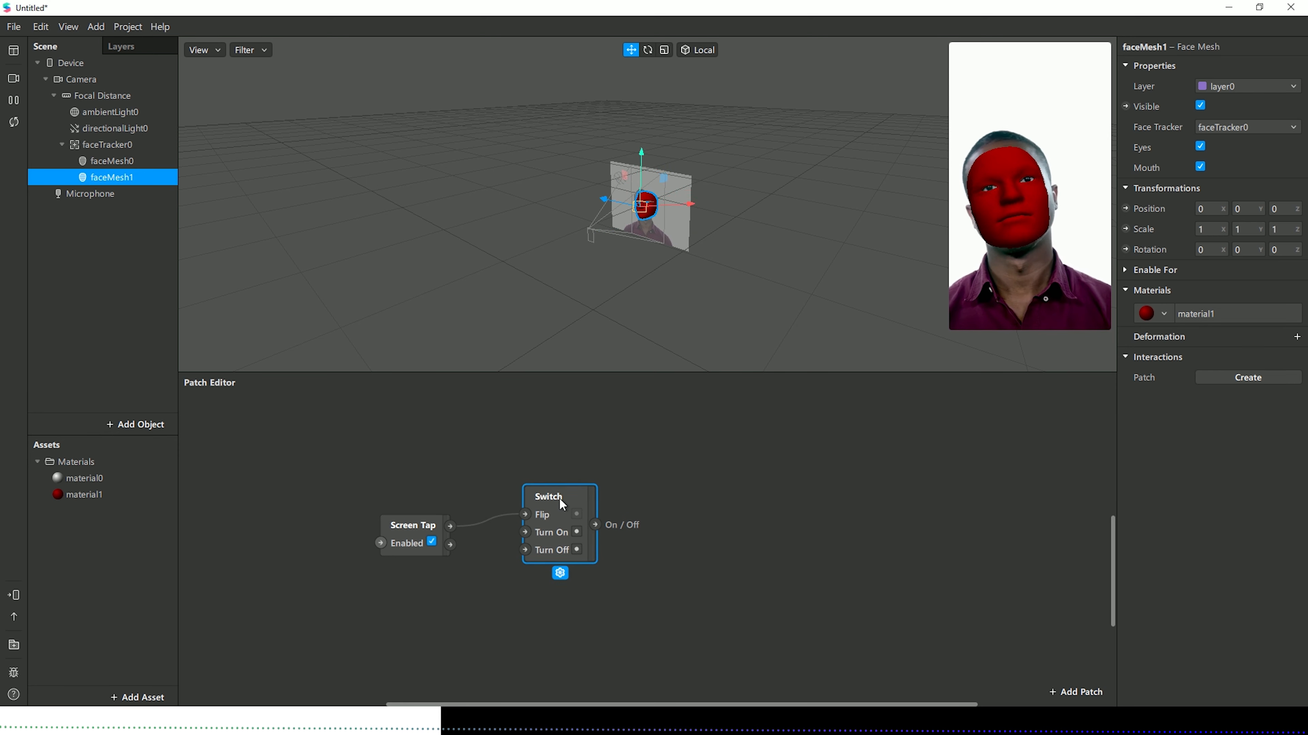
click(666, 564)
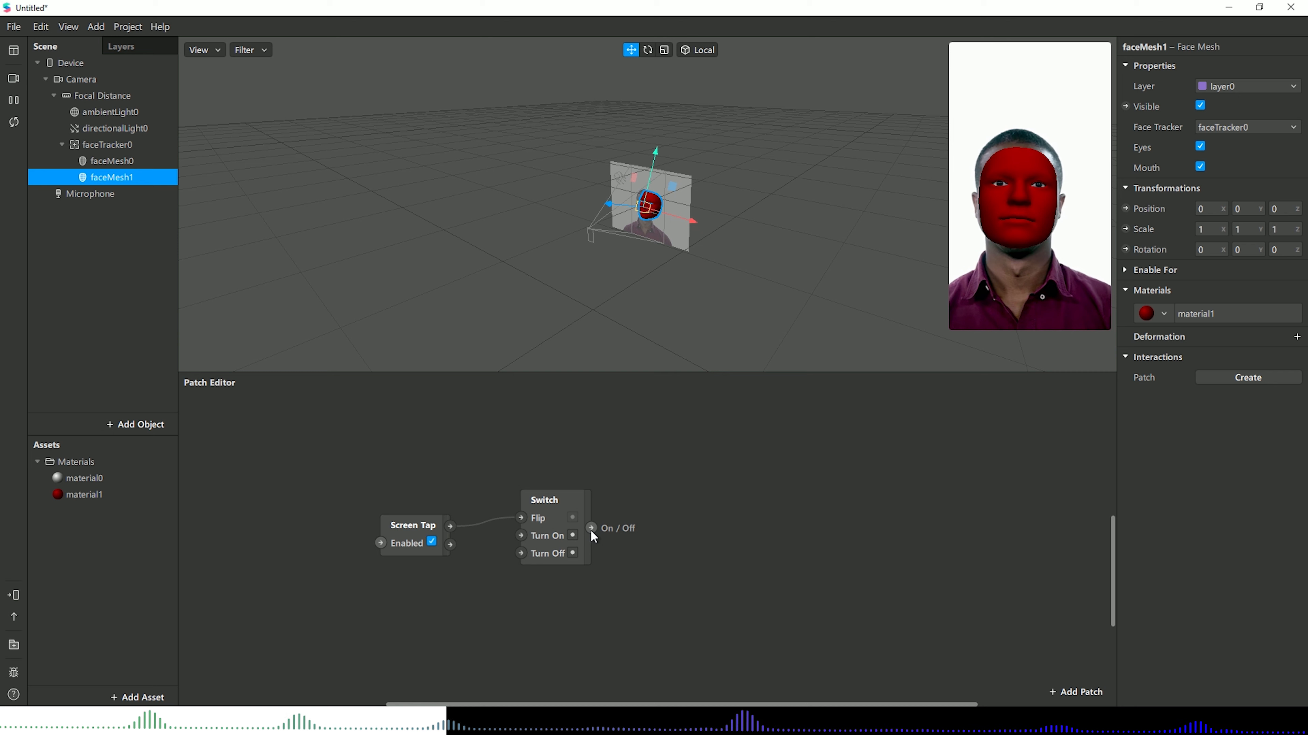
click(582, 557)
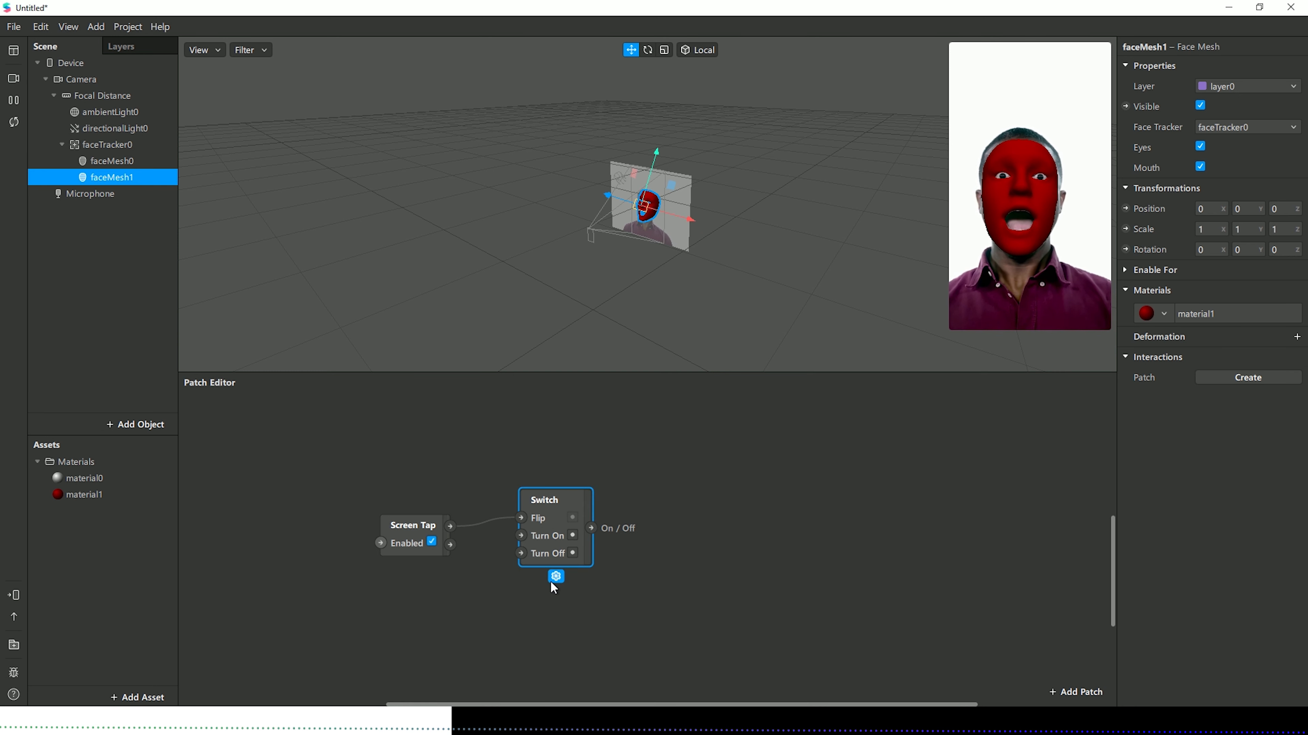
click(551, 580)
click(595, 528)
drag(592, 528, 654, 461)
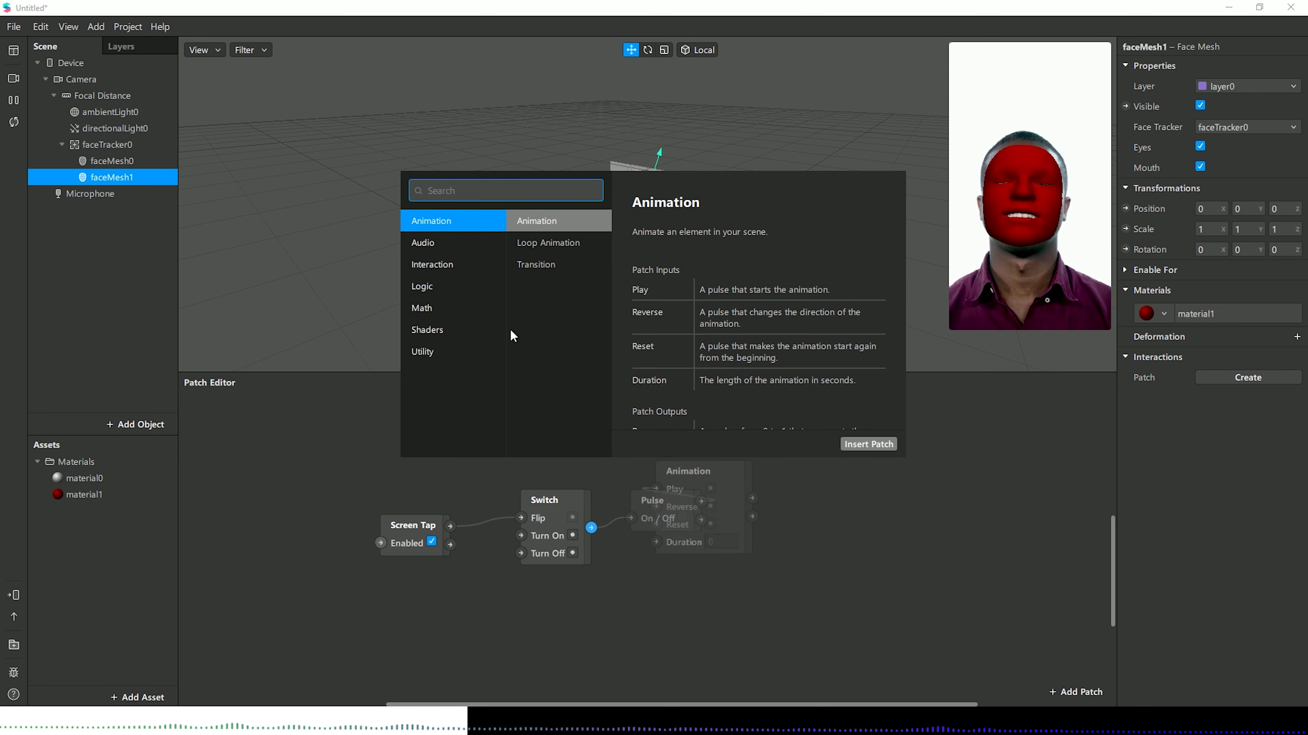
click(434, 274)
click(429, 247)
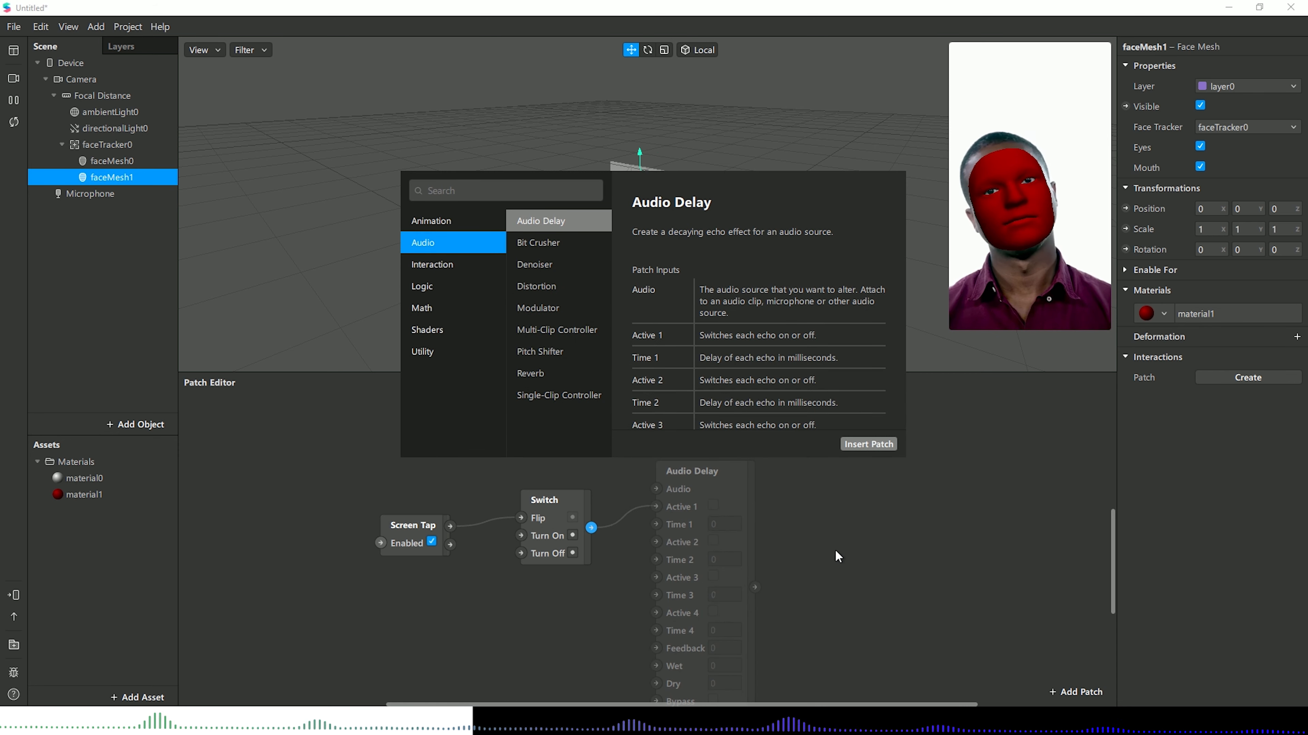
click(843, 527)
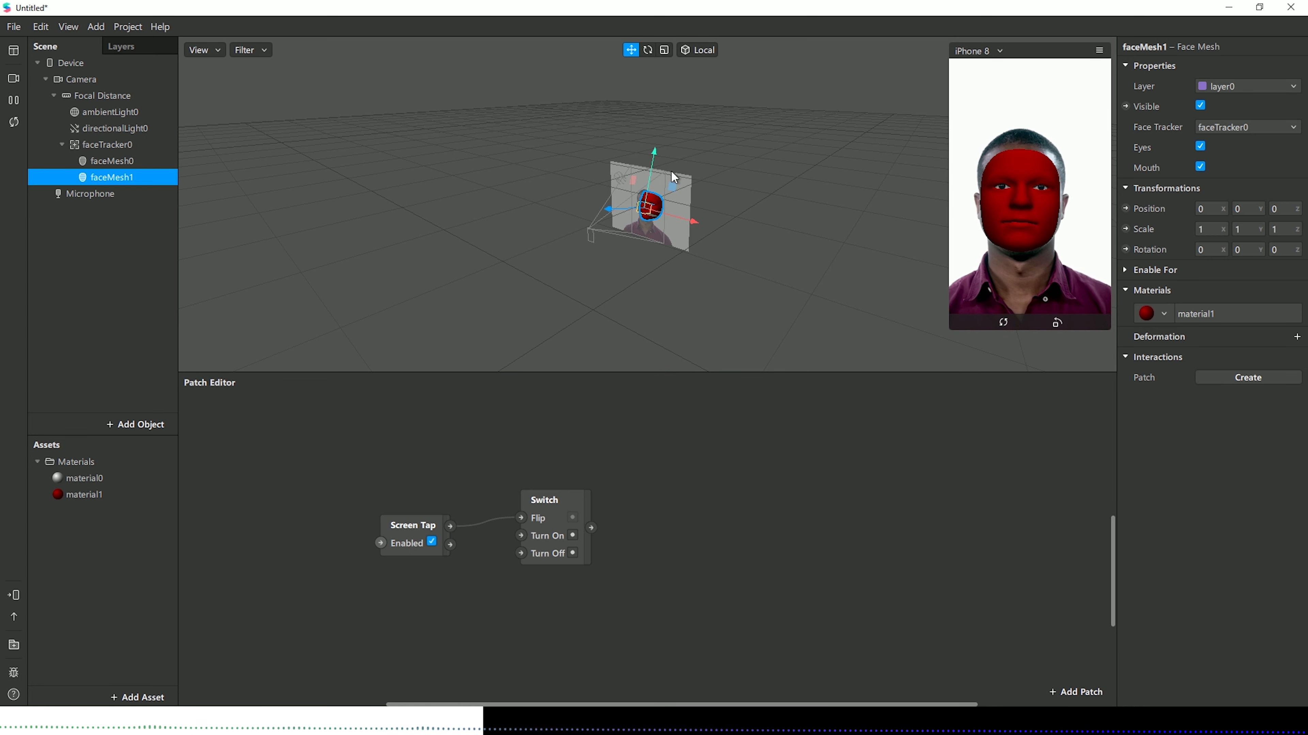
Step: Create a patch for faceMesh0's Visible property and connect the Switch's On / Off output to it
click(86, 162)
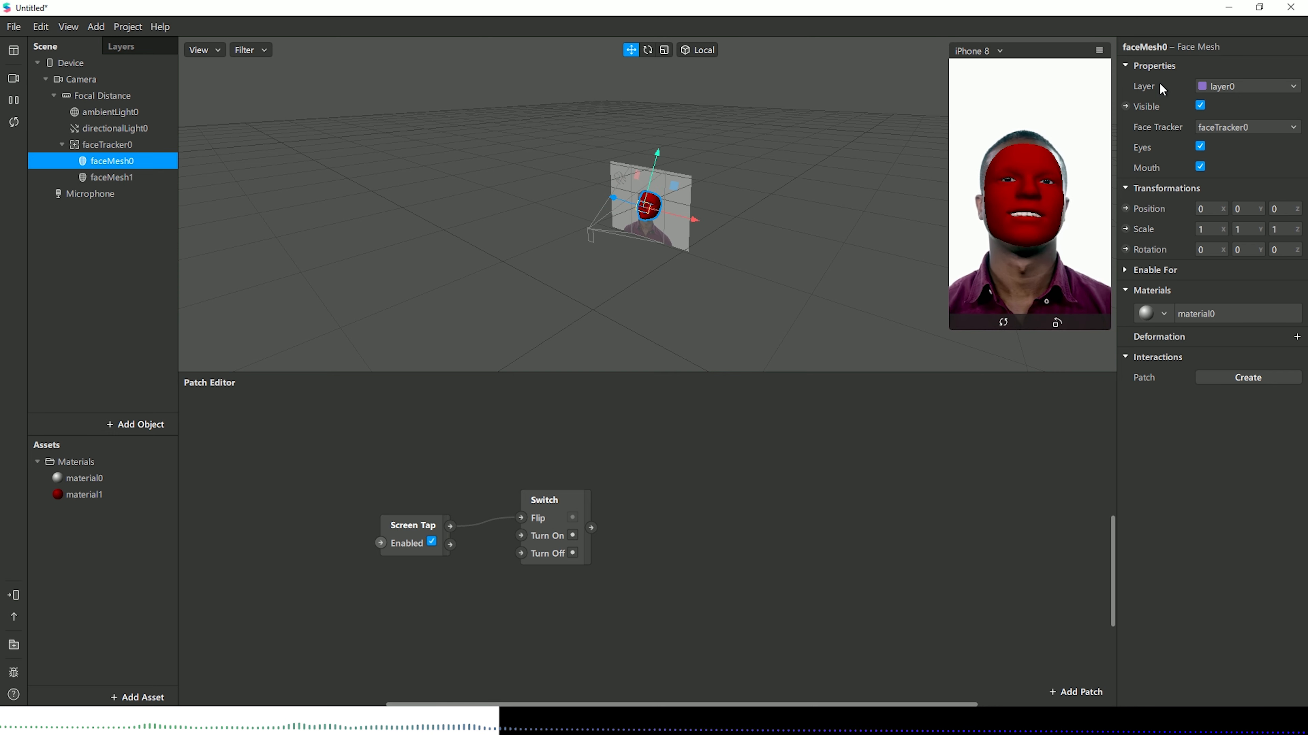
click(1125, 109)
drag(685, 567, 714, 450)
click(772, 533)
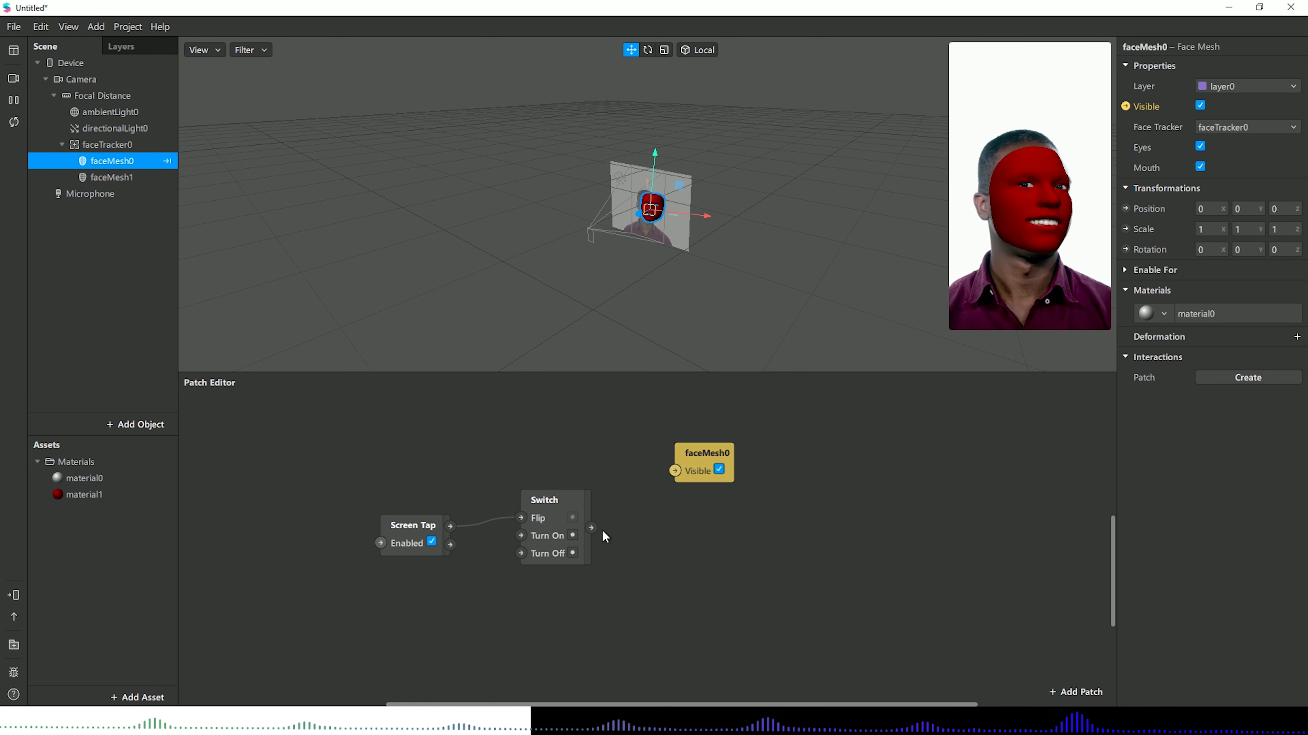
drag(674, 459, 677, 469)
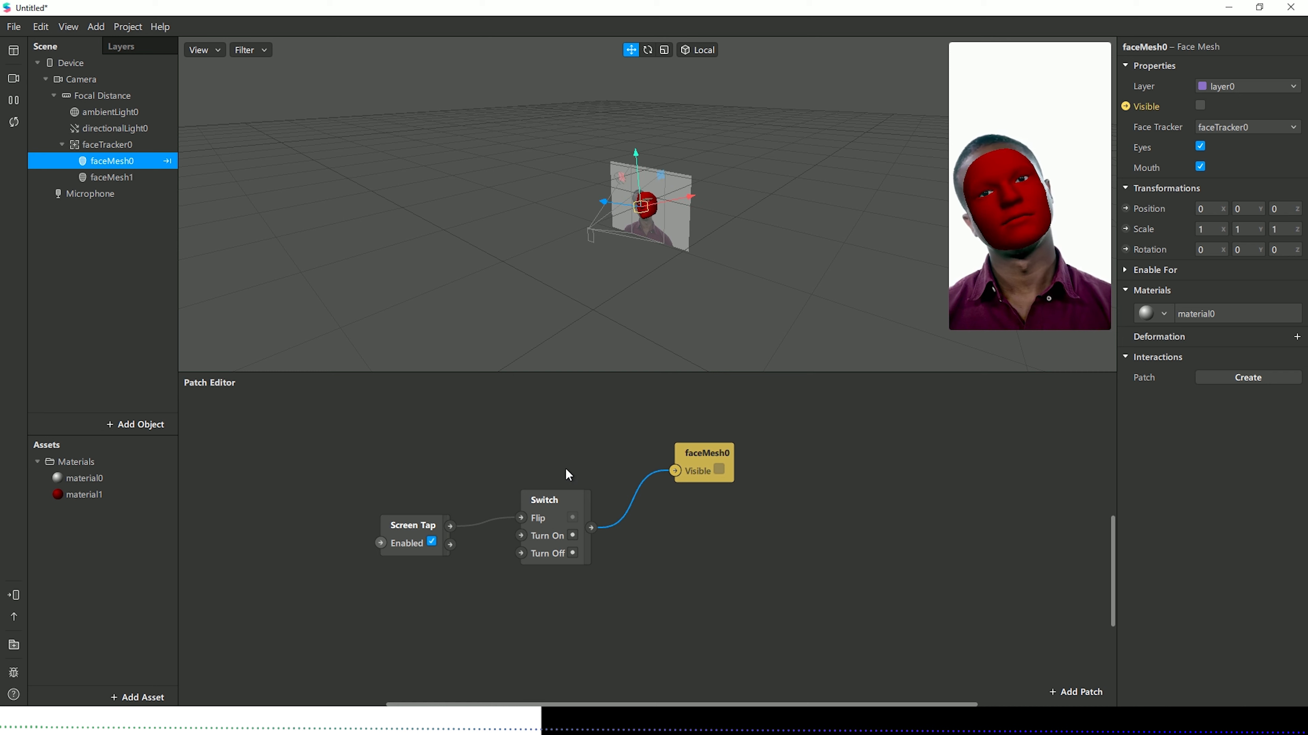
Step: Create a patch for faceMesh1's Visible property and place it below the faceMesh0 patch
click(109, 181)
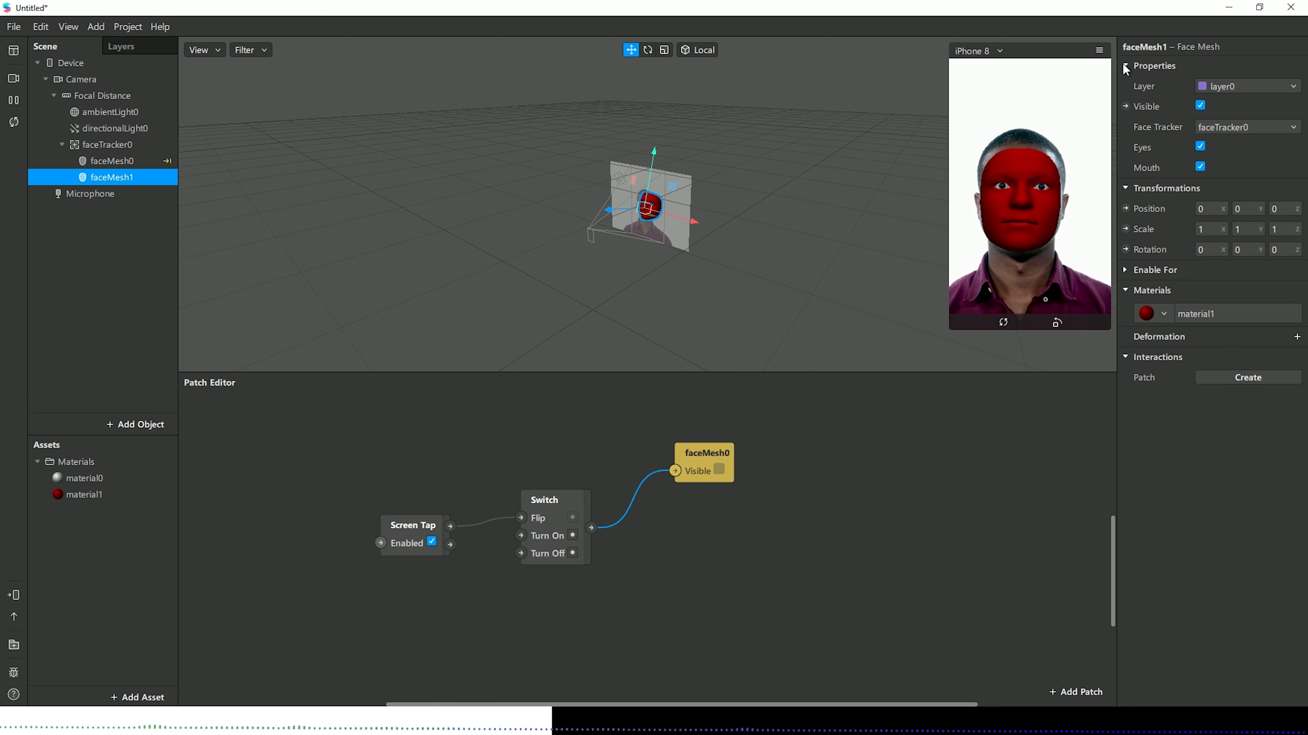
click(1125, 106)
drag(685, 559, 734, 545)
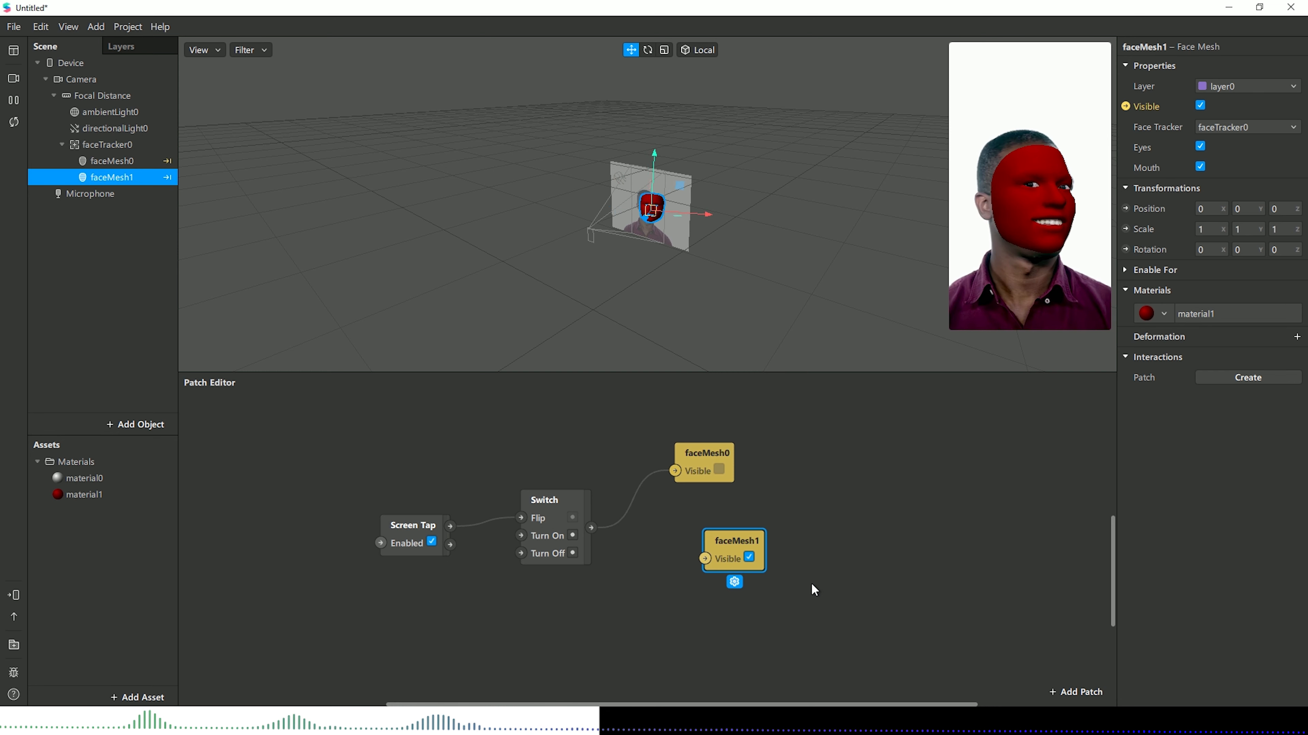
Step: Add a Not patch driven by the Switch output, place it beside the faceMesh1 patch, and connect it to faceMesh1's Visible input
drag(593, 527, 642, 576)
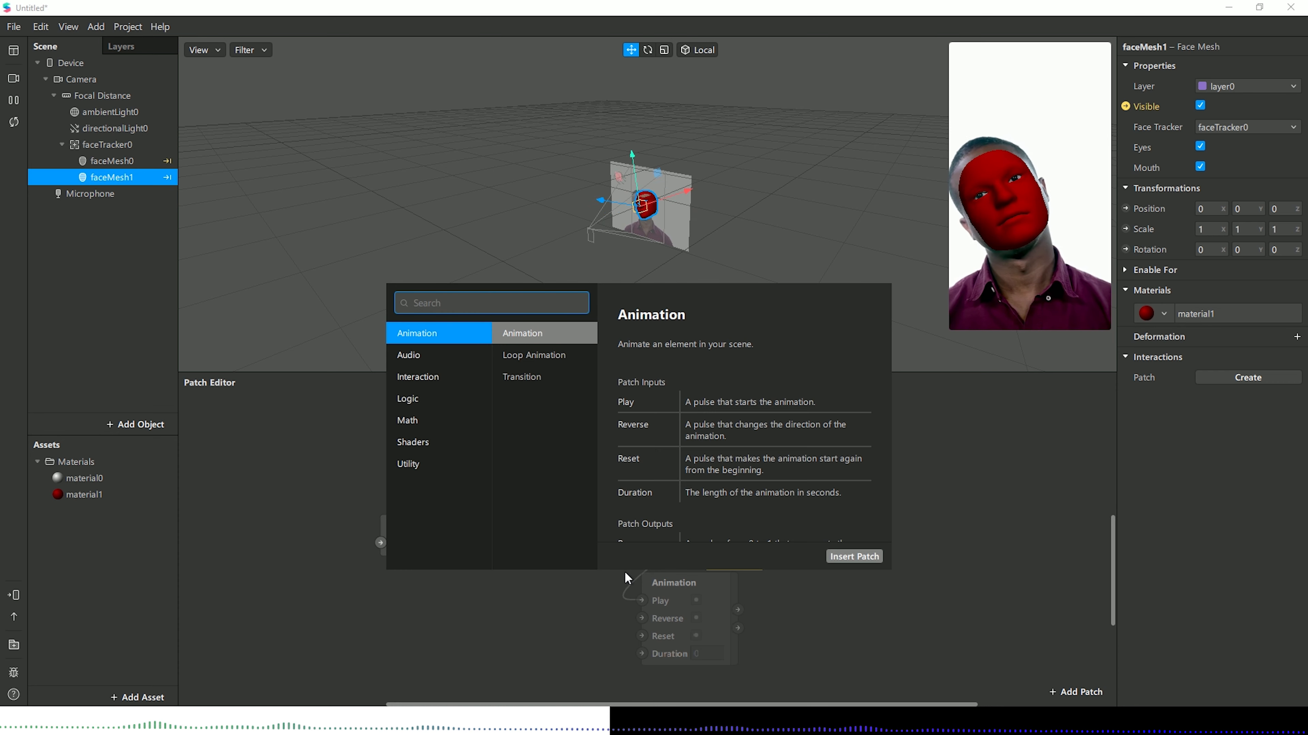
text(not)
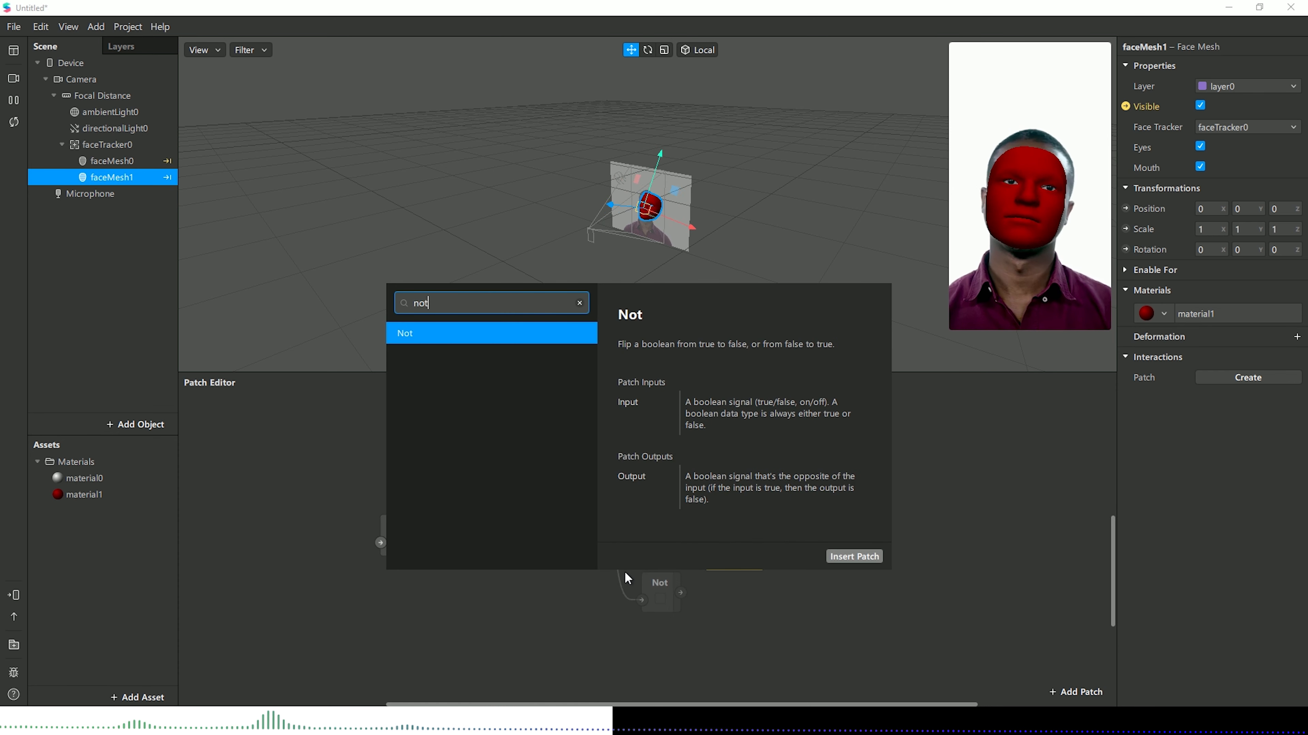
click(854, 556)
drag(649, 587, 630, 534)
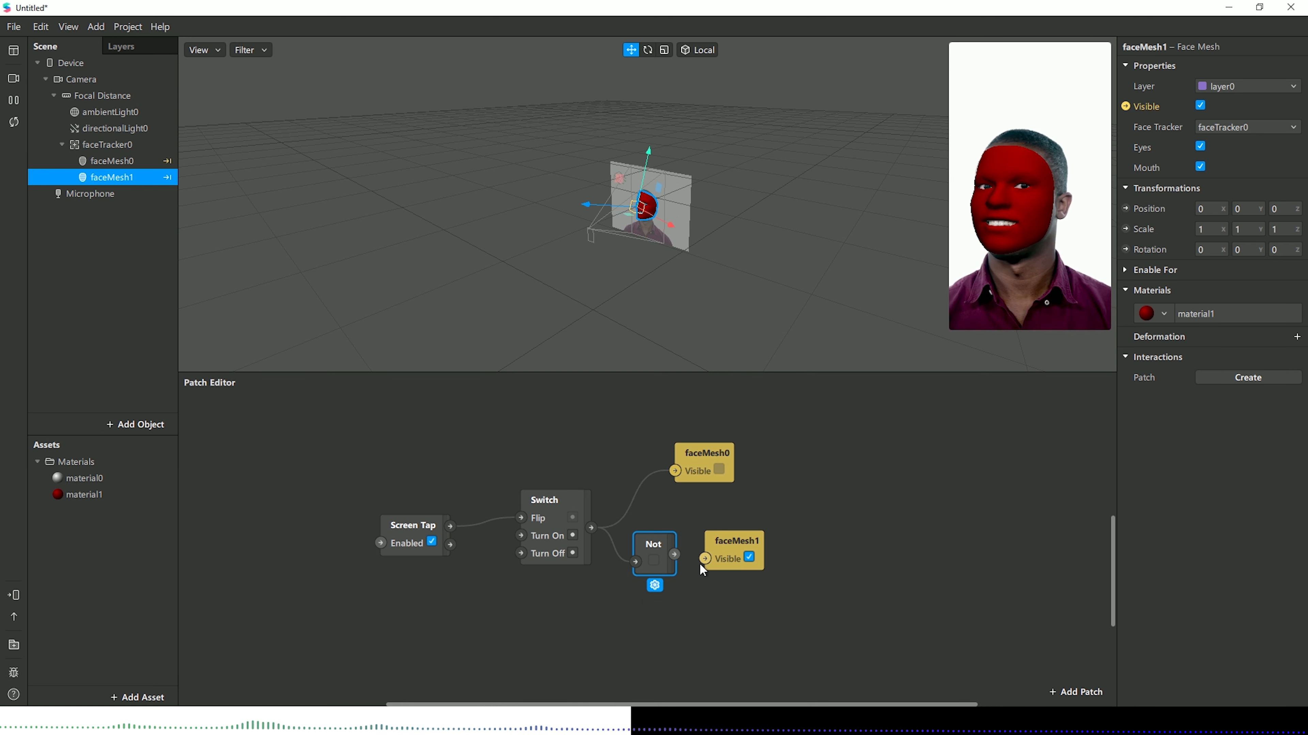
drag(675, 555, 705, 559)
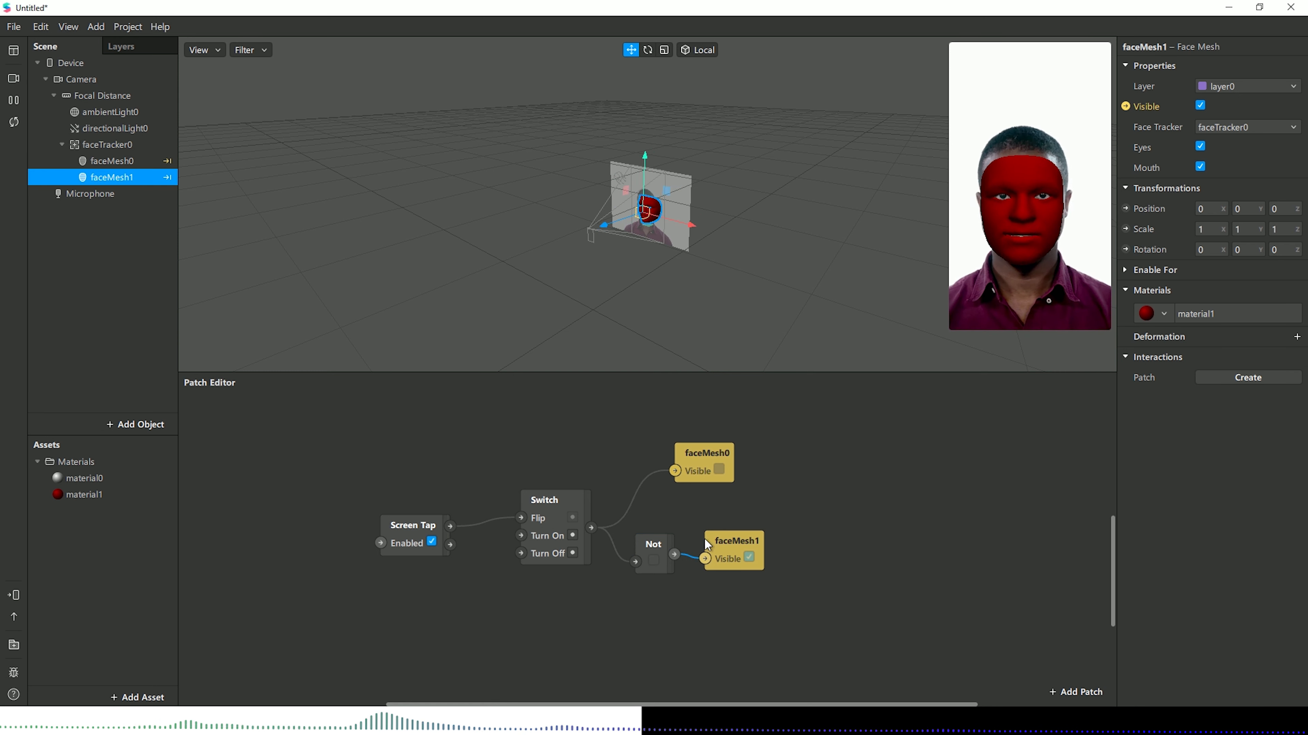
click(741, 537)
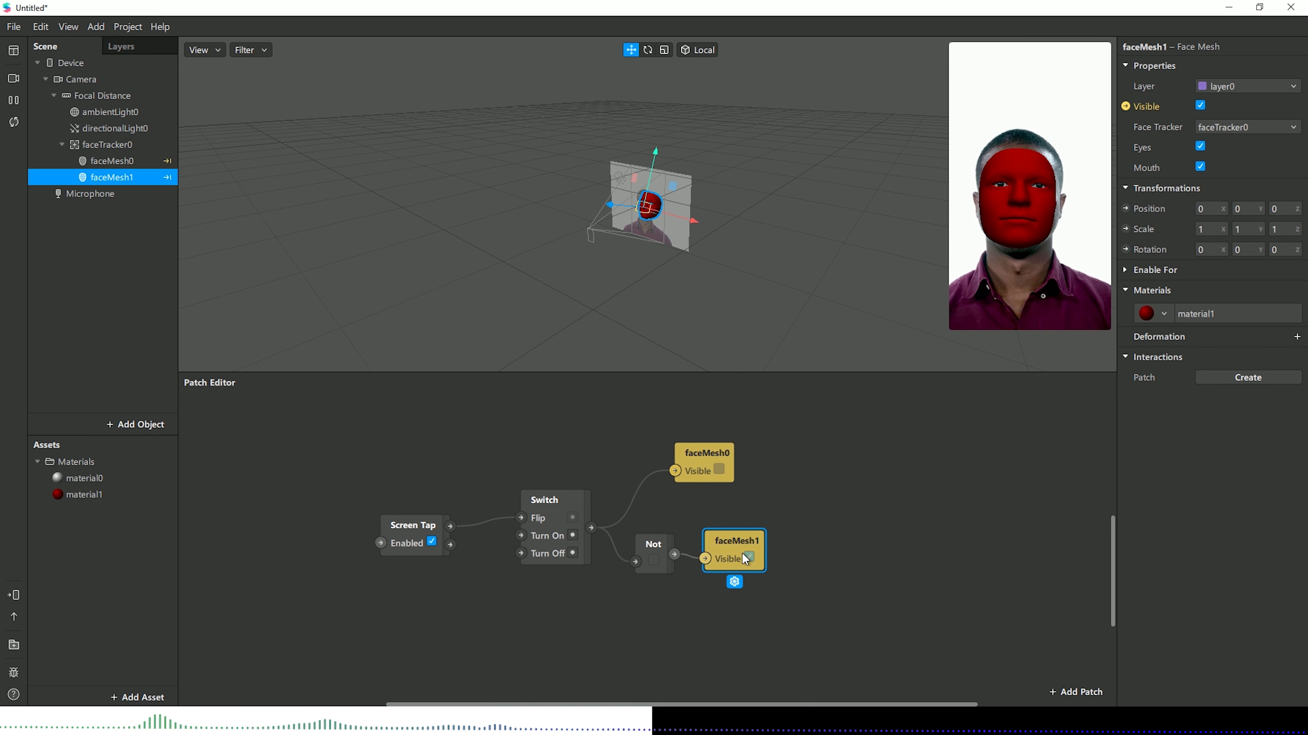
Step: Test the material toggle by simulating repeated screen taps in the device preview
click(969, 214)
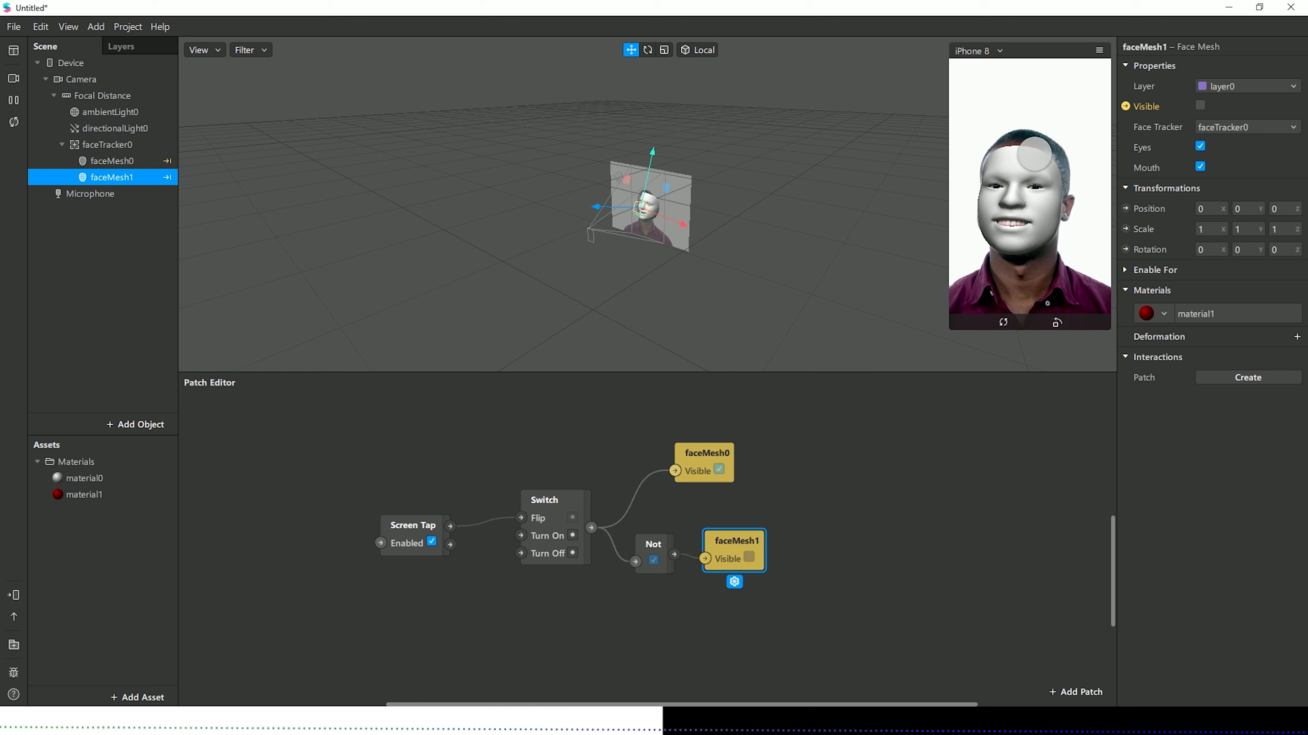
click(1007, 104)
click(1008, 104)
click(1008, 104)
click(1008, 104)
click(1008, 104)
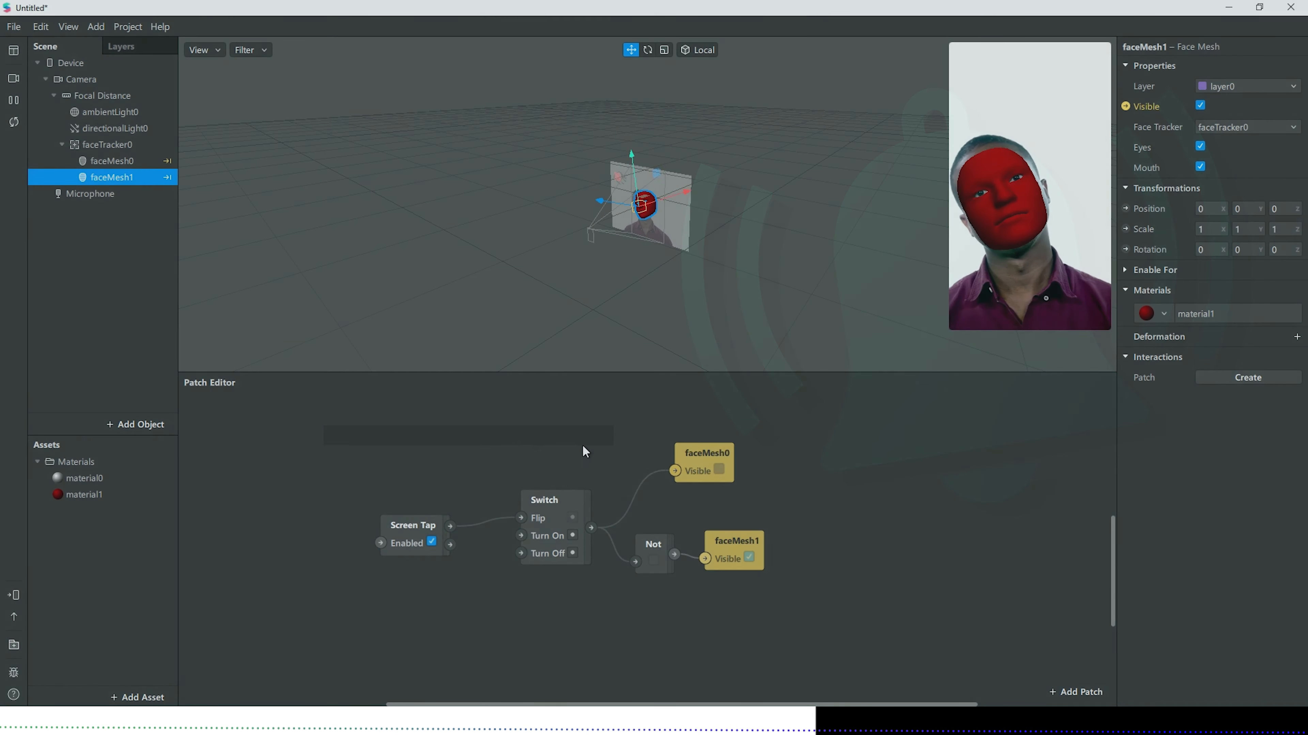
Step: Move the whole group of tap, switch and face mesh patches up to free space beneath it
drag(276, 414, 916, 642)
drag(561, 496, 557, 438)
click(967, 445)
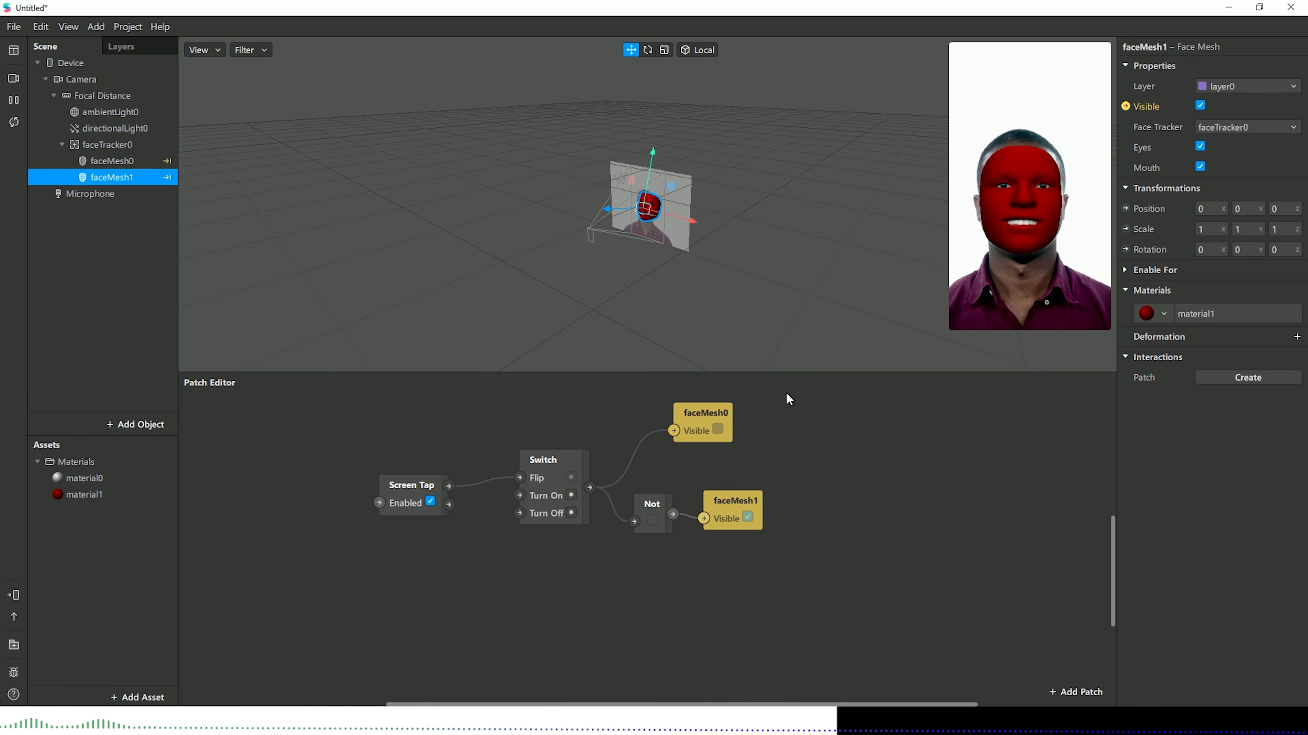
Step: Create a producer patch for faceTracker0 and move the resulting patch chain below the Screen Tap and Switch patches
click(144, 149)
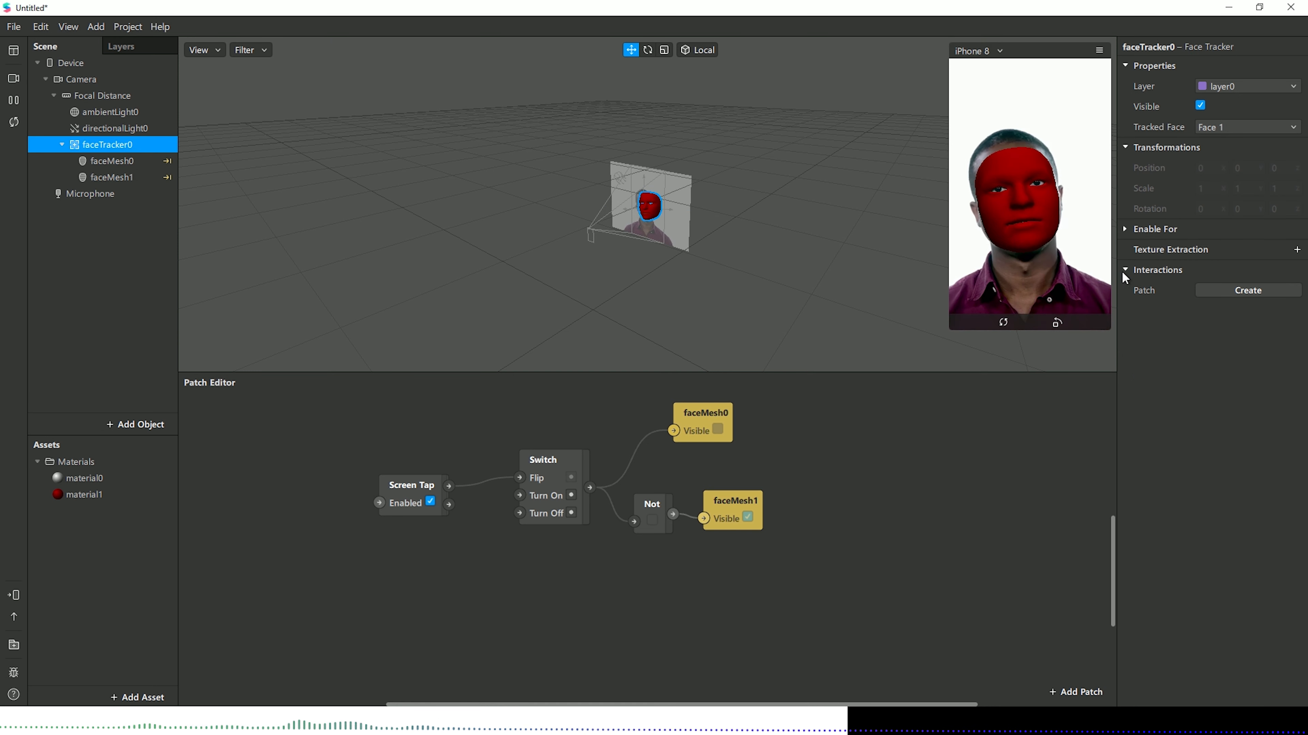
click(1223, 292)
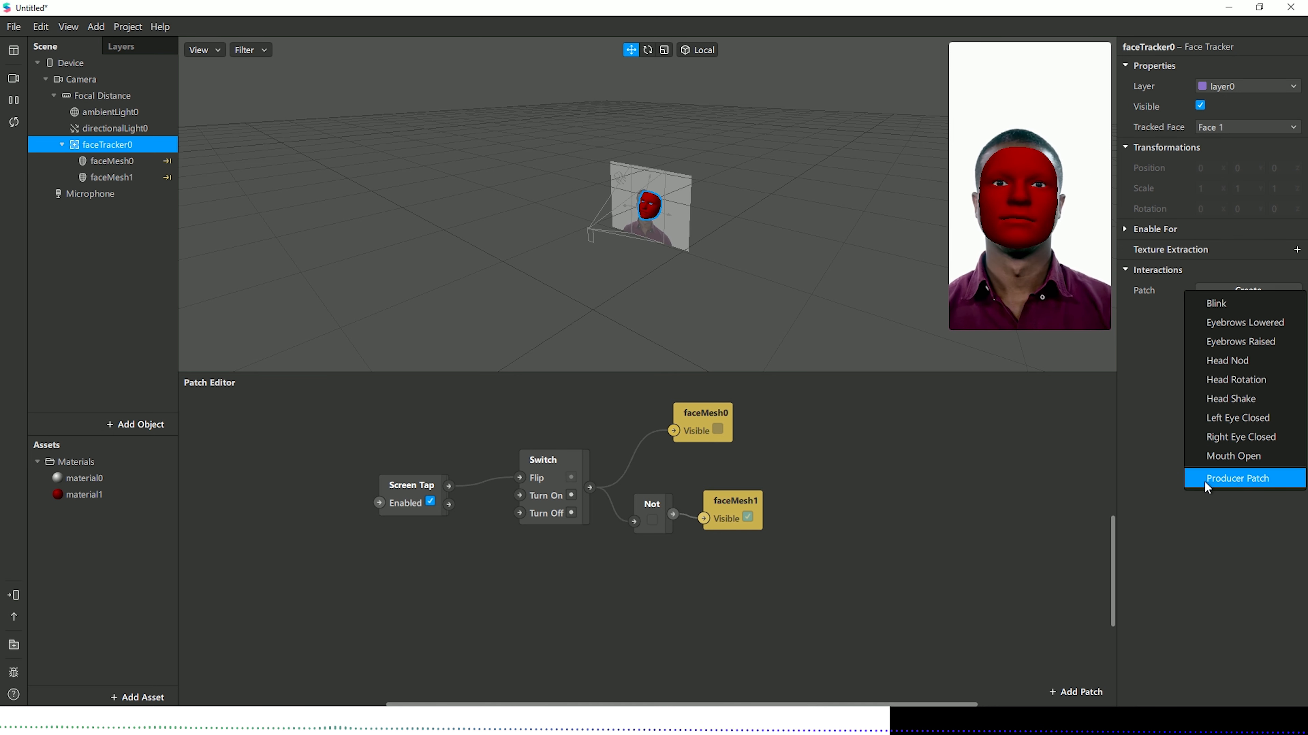
click(1234, 479)
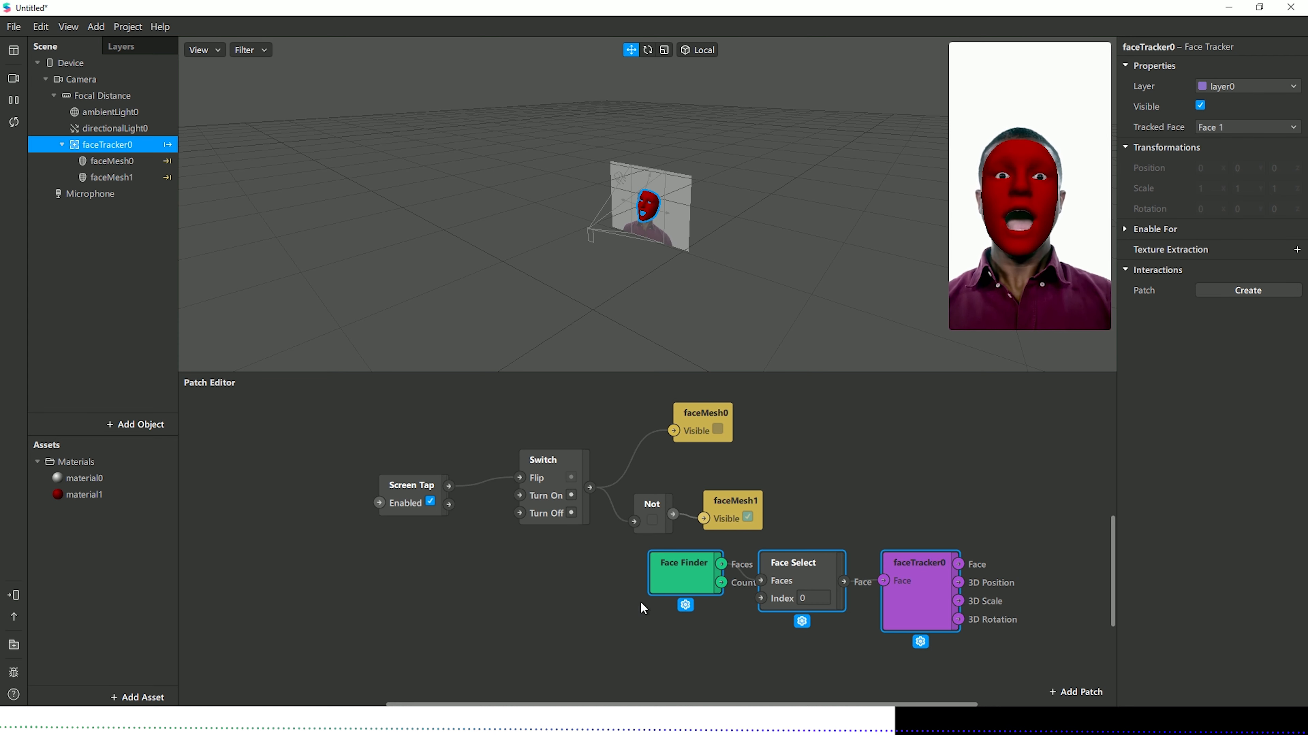
drag(626, 560, 971, 651)
drag(909, 613, 606, 632)
click(841, 611)
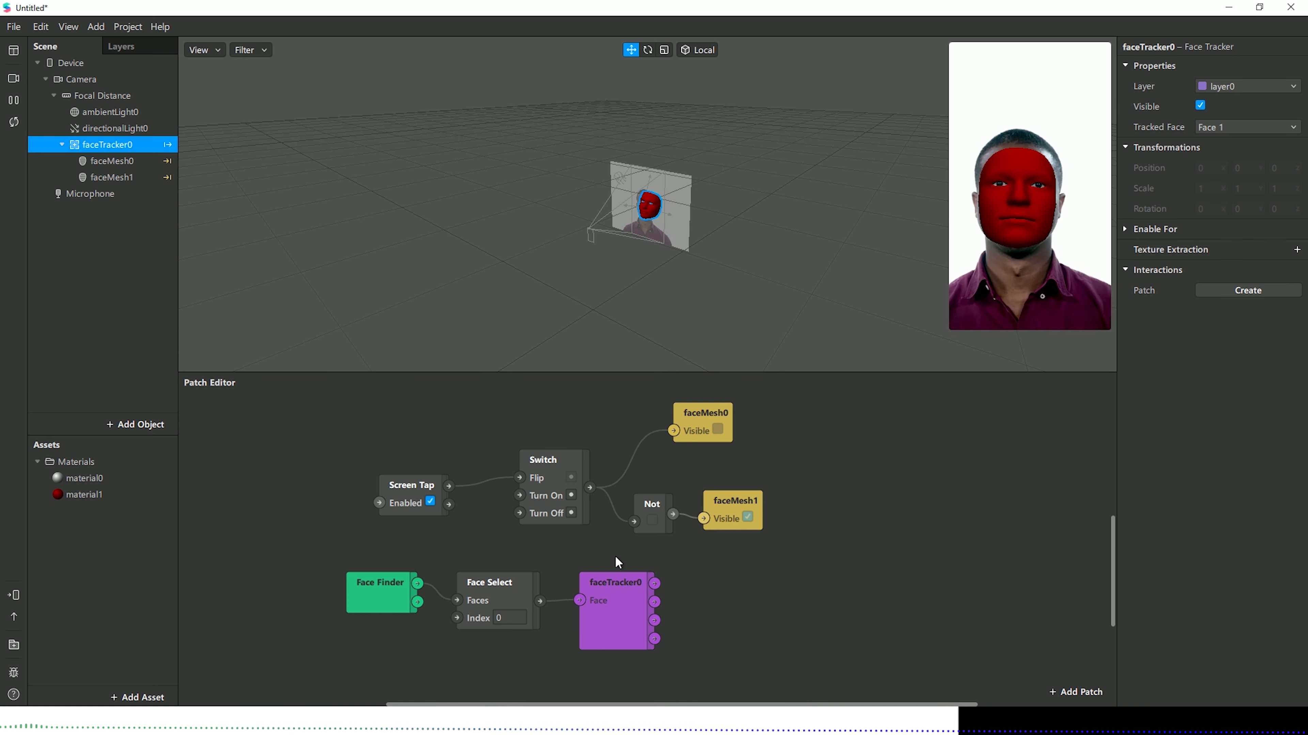
Step: Examine the output ports of the faceTracker0 patch
click(639, 589)
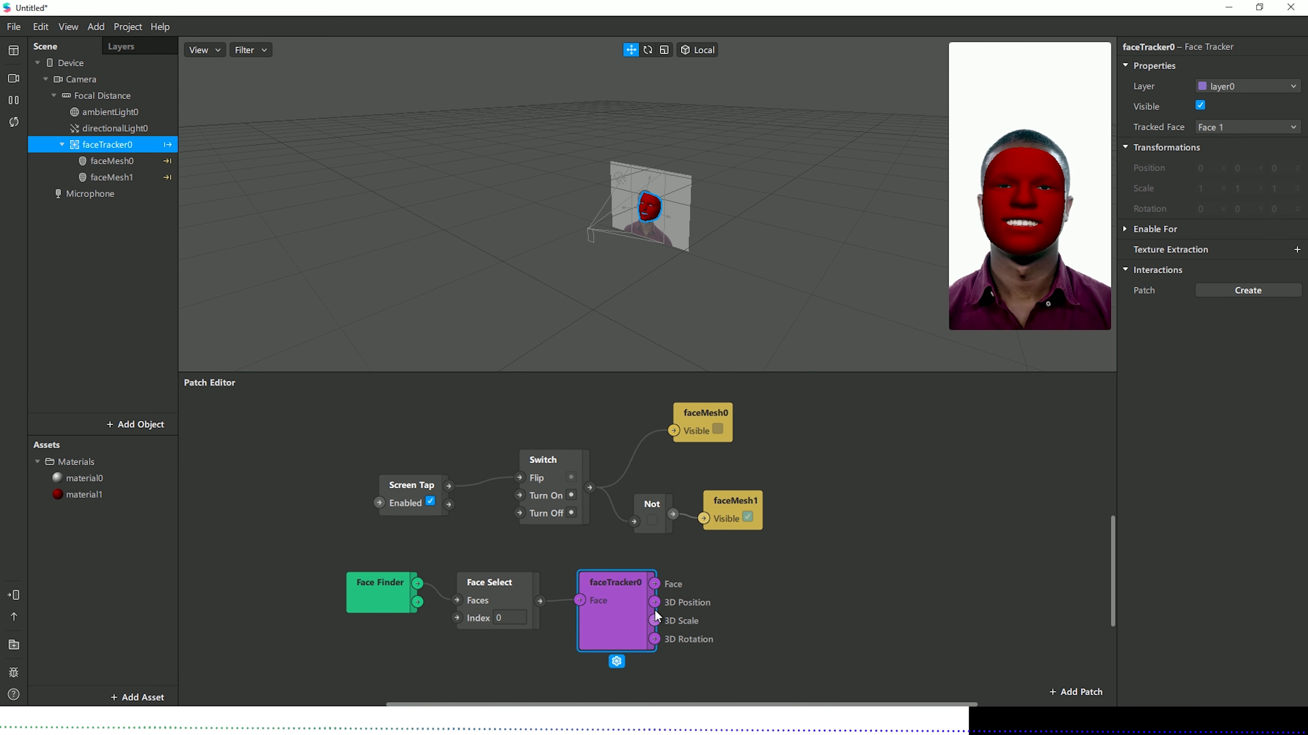
click(626, 658)
click(617, 642)
click(617, 670)
click(612, 638)
click(615, 656)
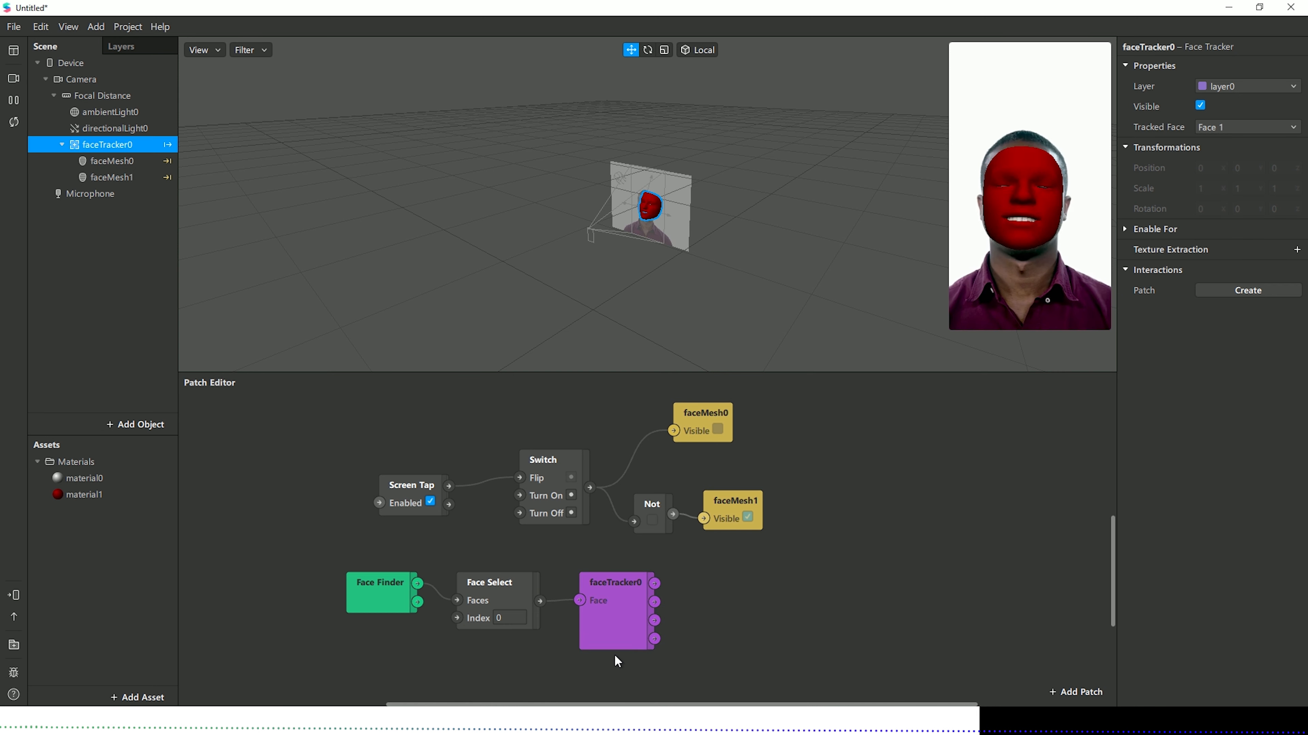
click(612, 634)
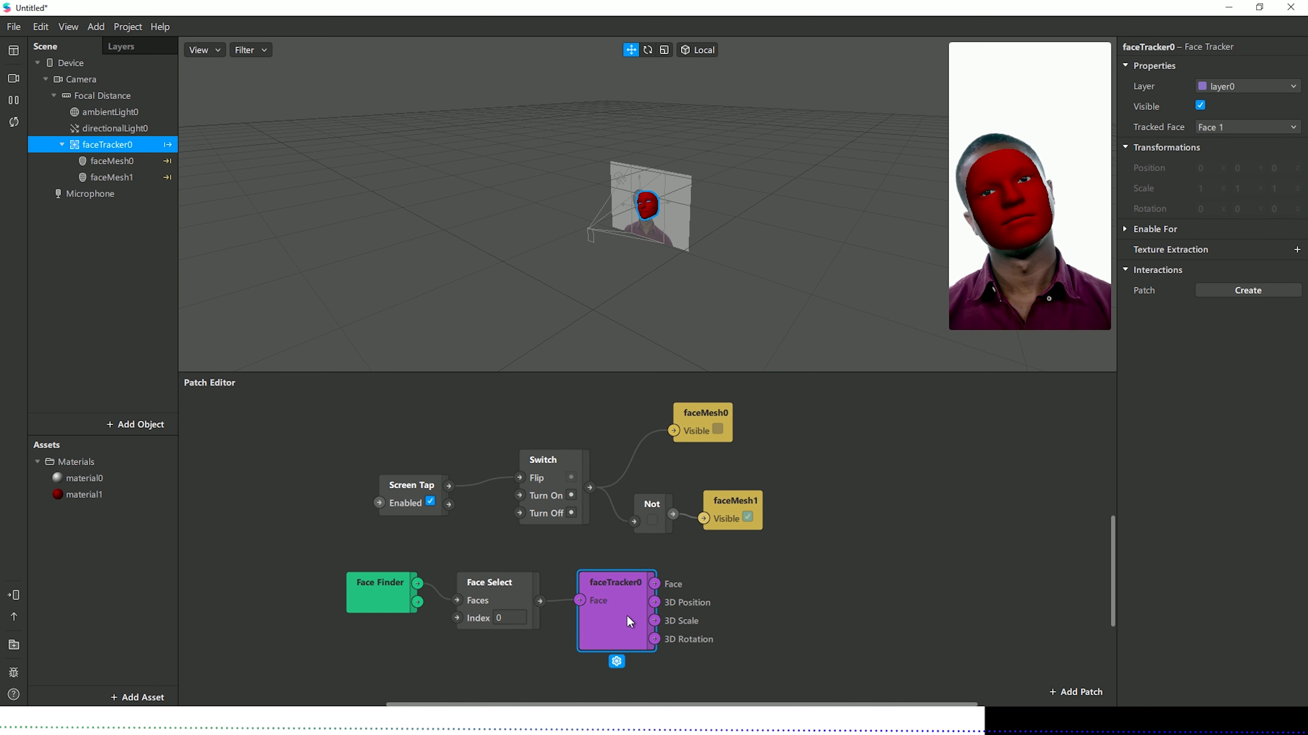
click(630, 578)
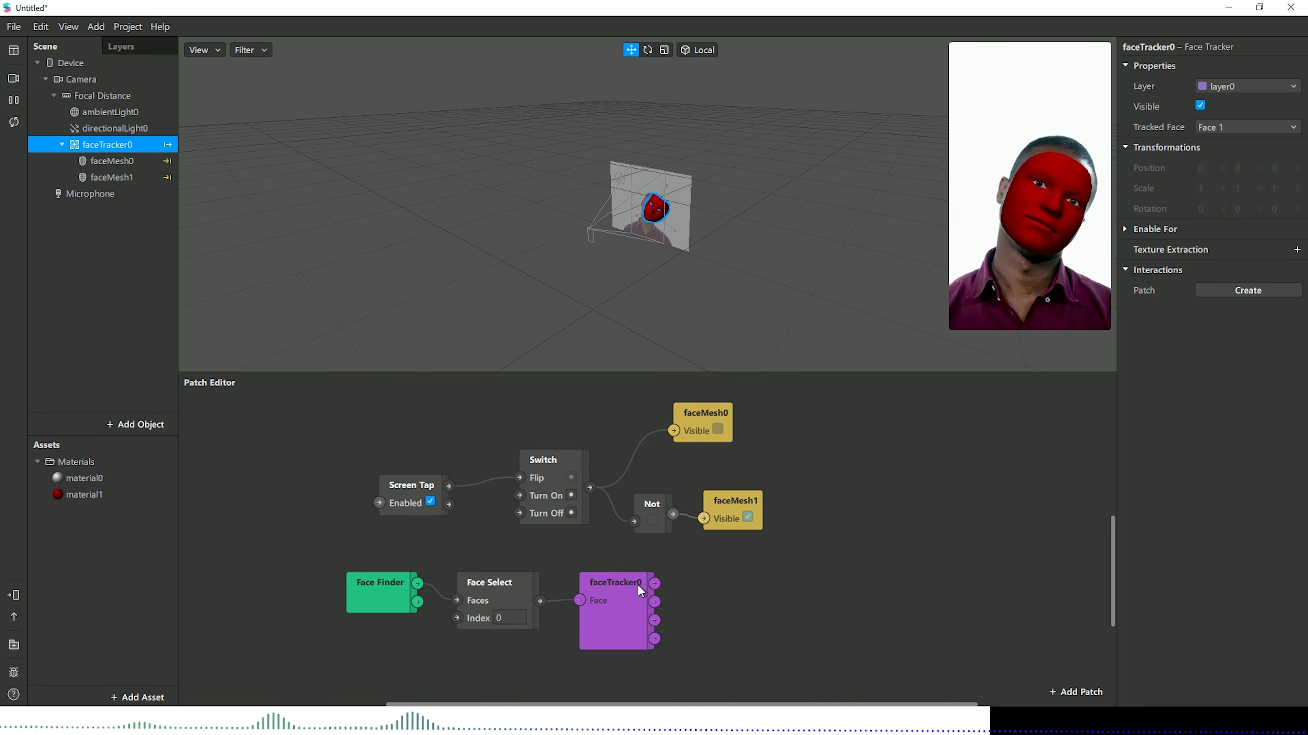
Step: Add a Smile interaction patch driven by faceTracker0's Face output and place it closer to the faceTracker0 patch
drag(773, 568, 773, 567)
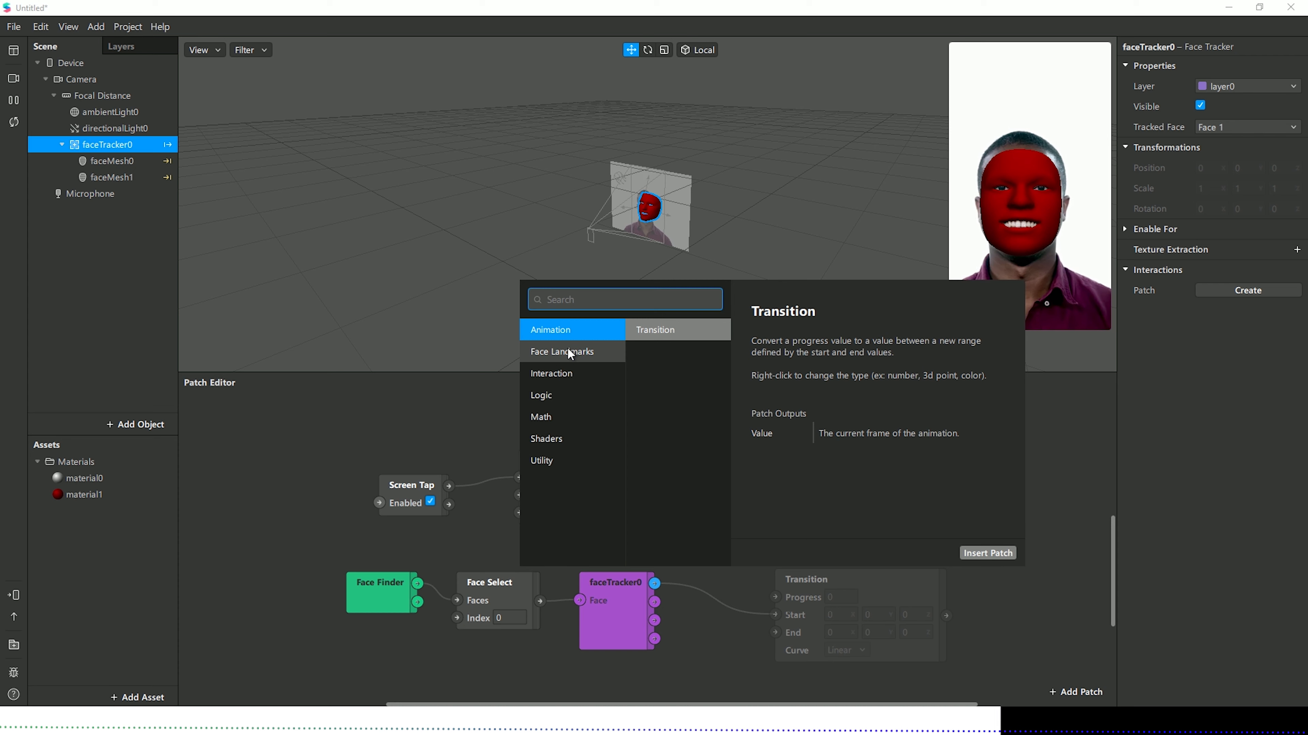
click(545, 373)
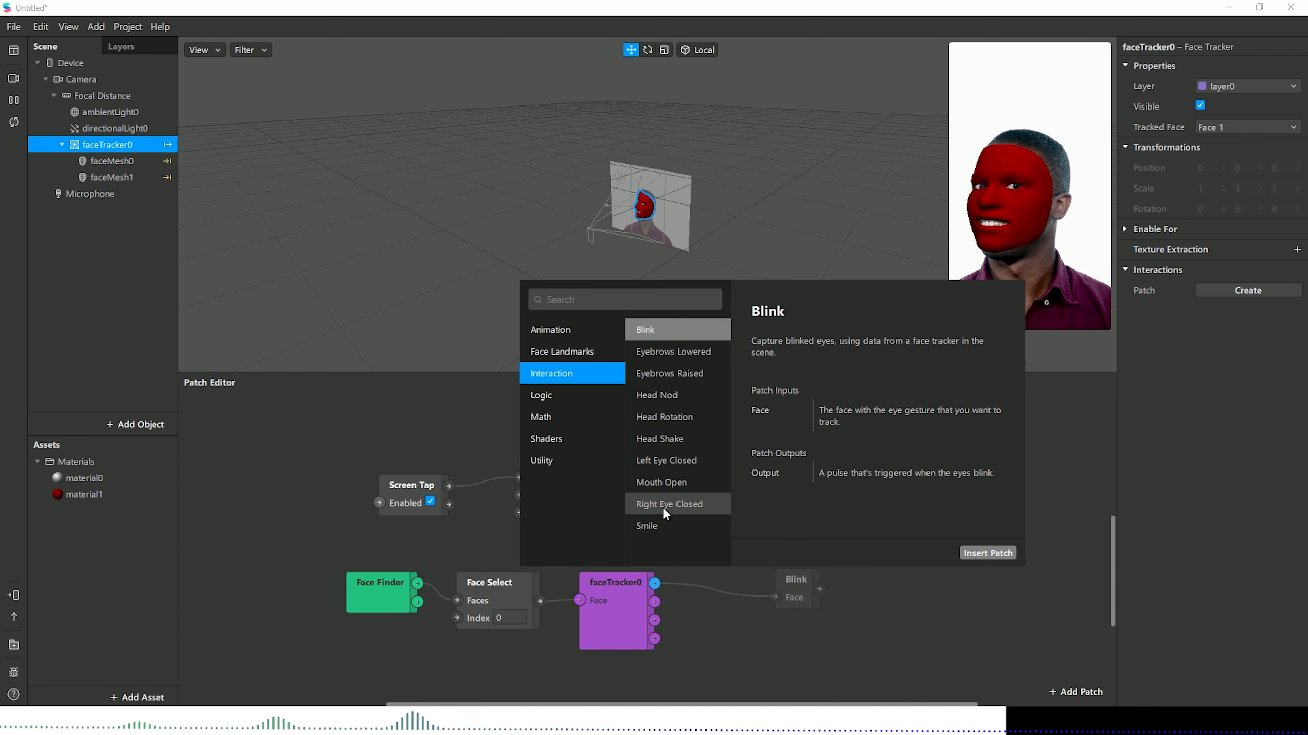
click(651, 525)
click(989, 553)
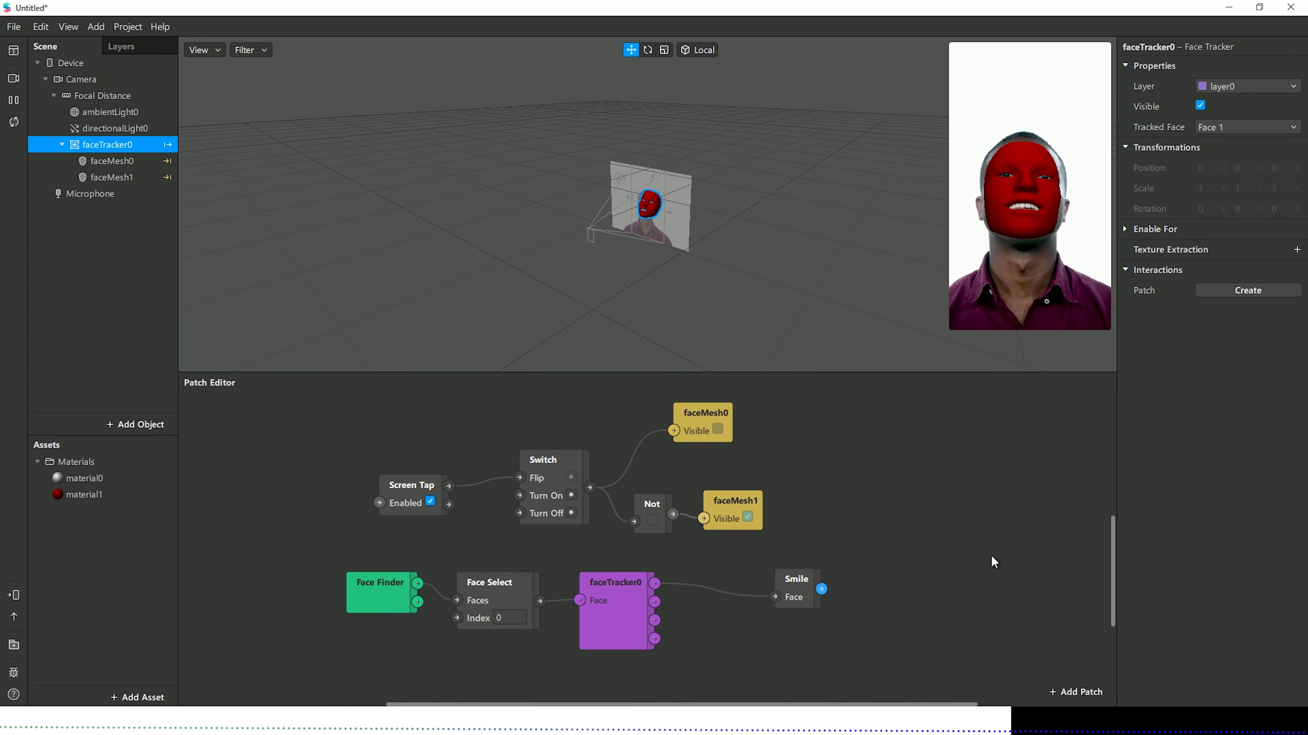
drag(801, 580, 747, 573)
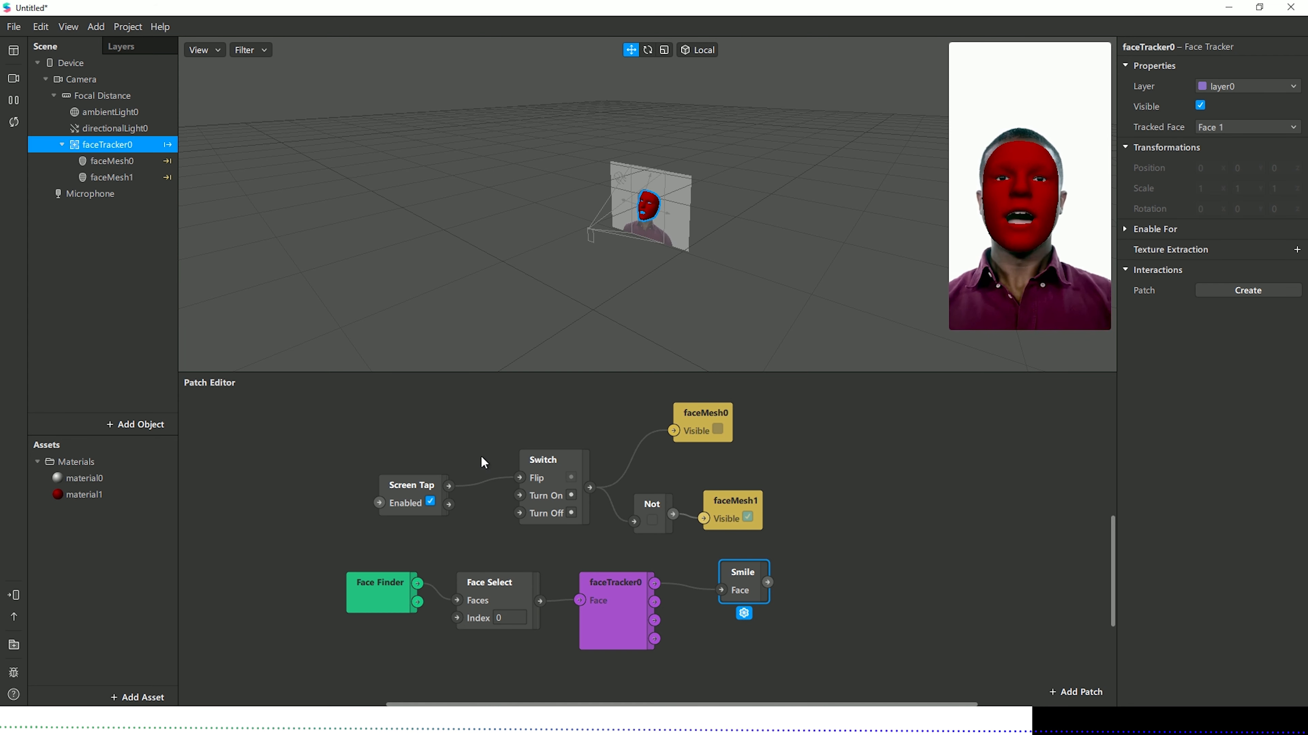
Step: Detach the faceMesh0 and Not/faceMesh1 patches from the Switch, and drive faceMesh0's Visible and the Not input from the Smile output
drag(706, 432, 949, 475)
drag(767, 583, 916, 472)
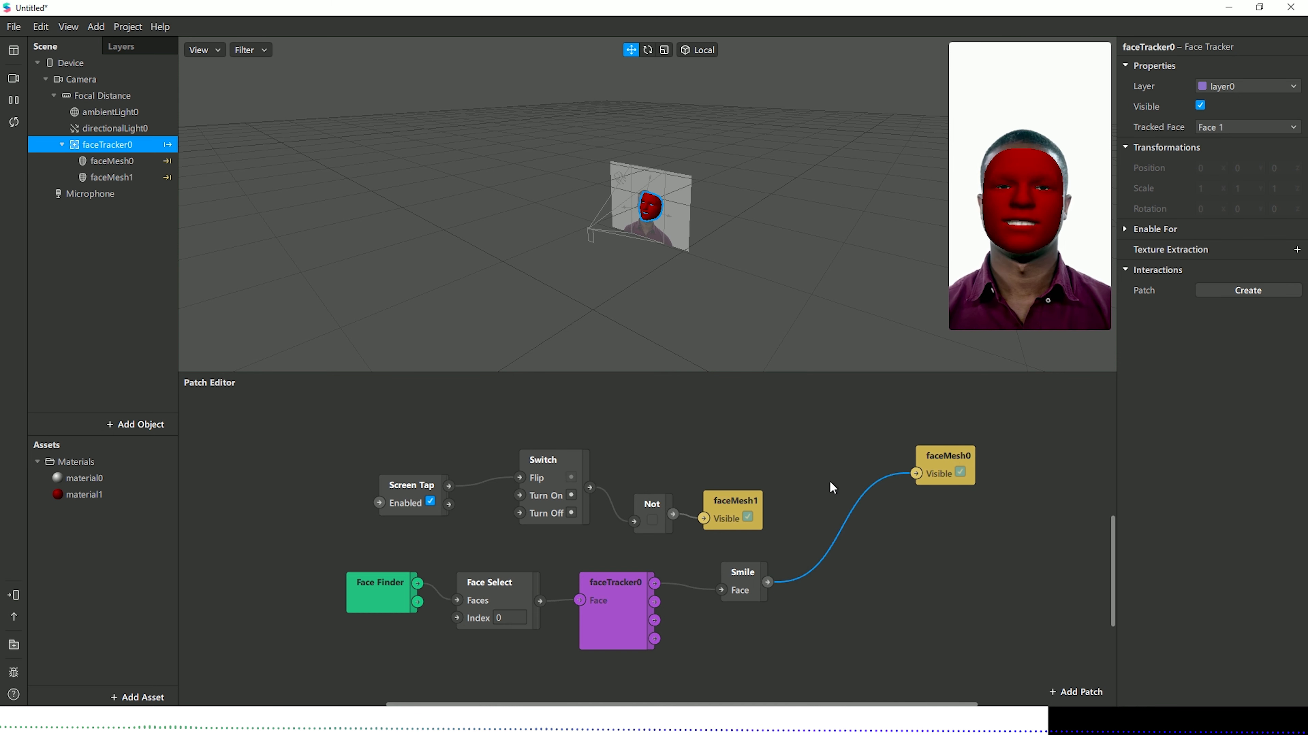
drag(648, 487, 920, 516)
drag(769, 582, 889, 539)
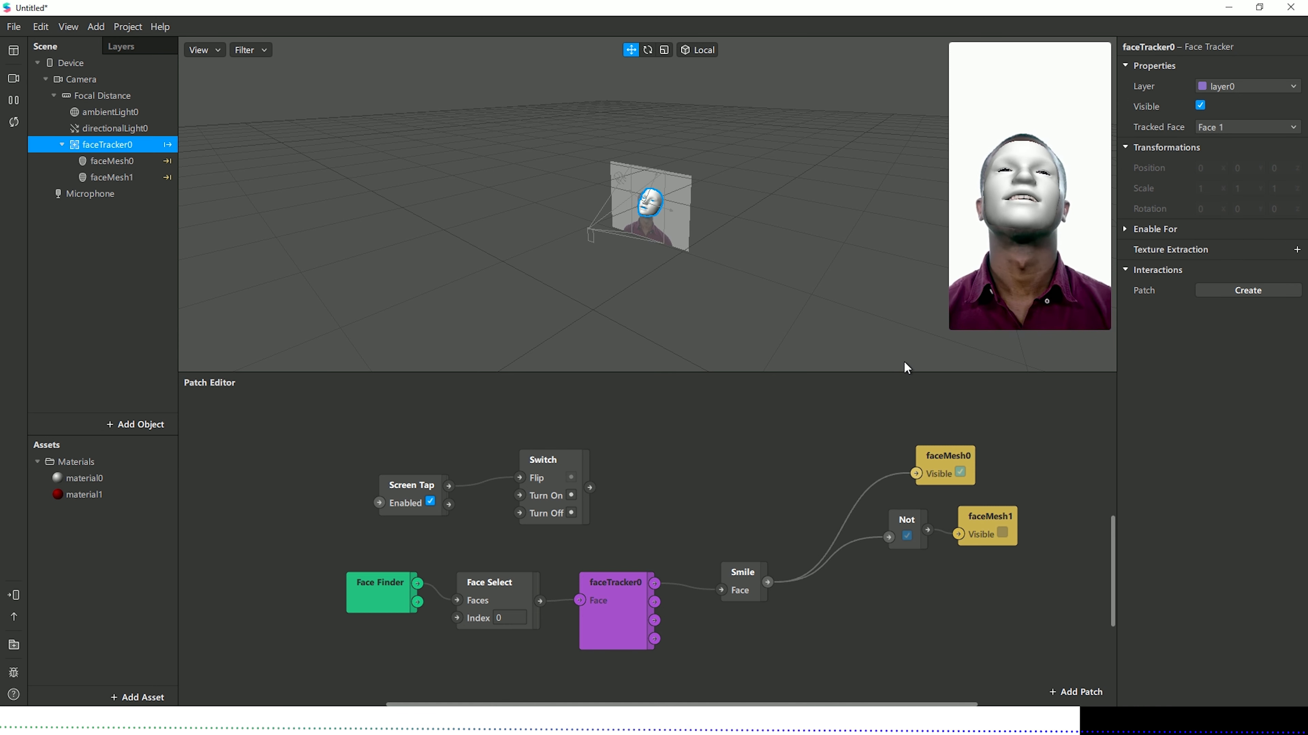
mouse_move(966, 275)
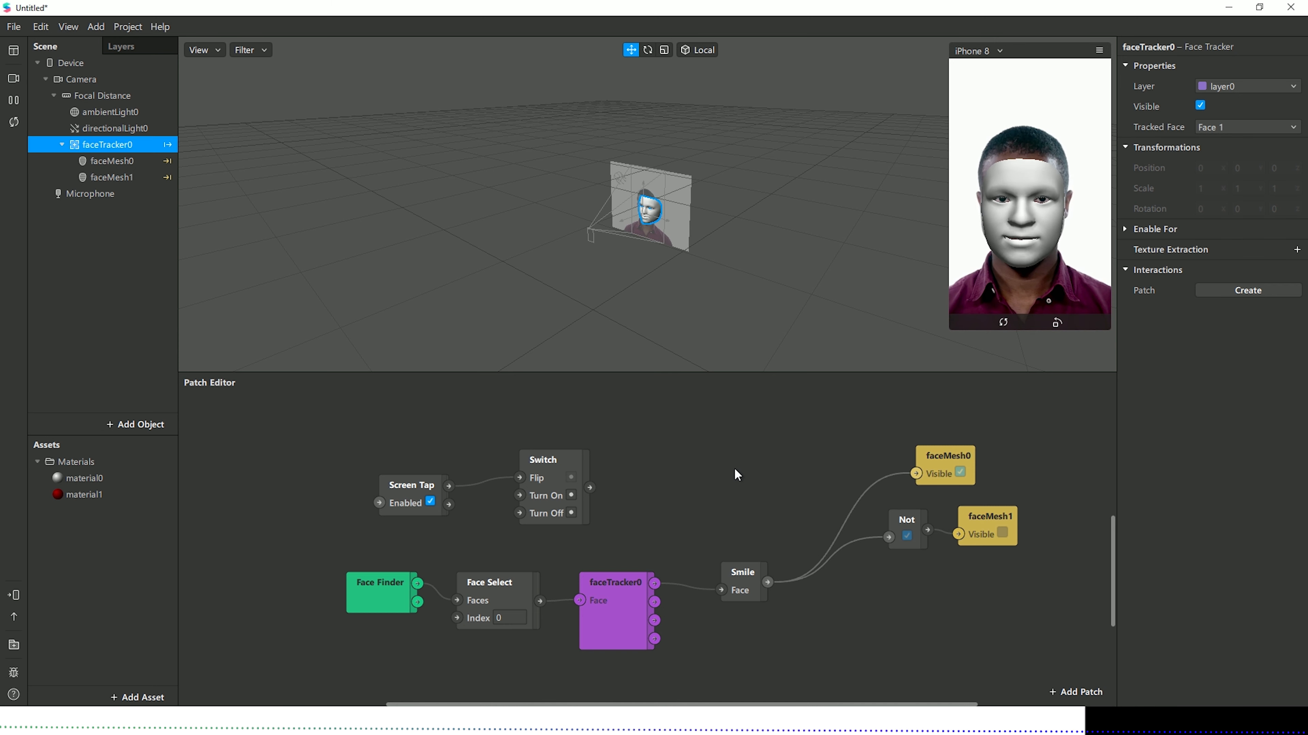
mouse_move(979, 222)
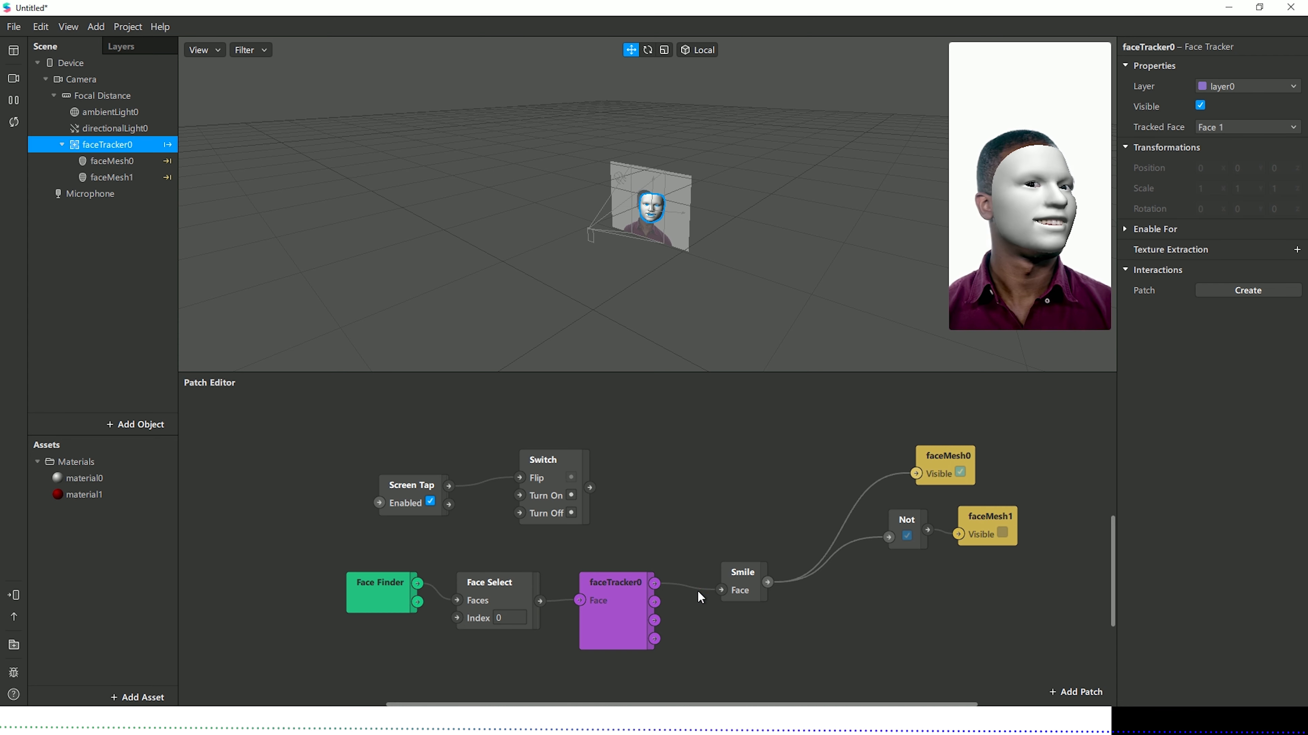
Step: Add a Mouth Open interaction patch driven by faceTracker0's Face output
drag(655, 588, 751, 643)
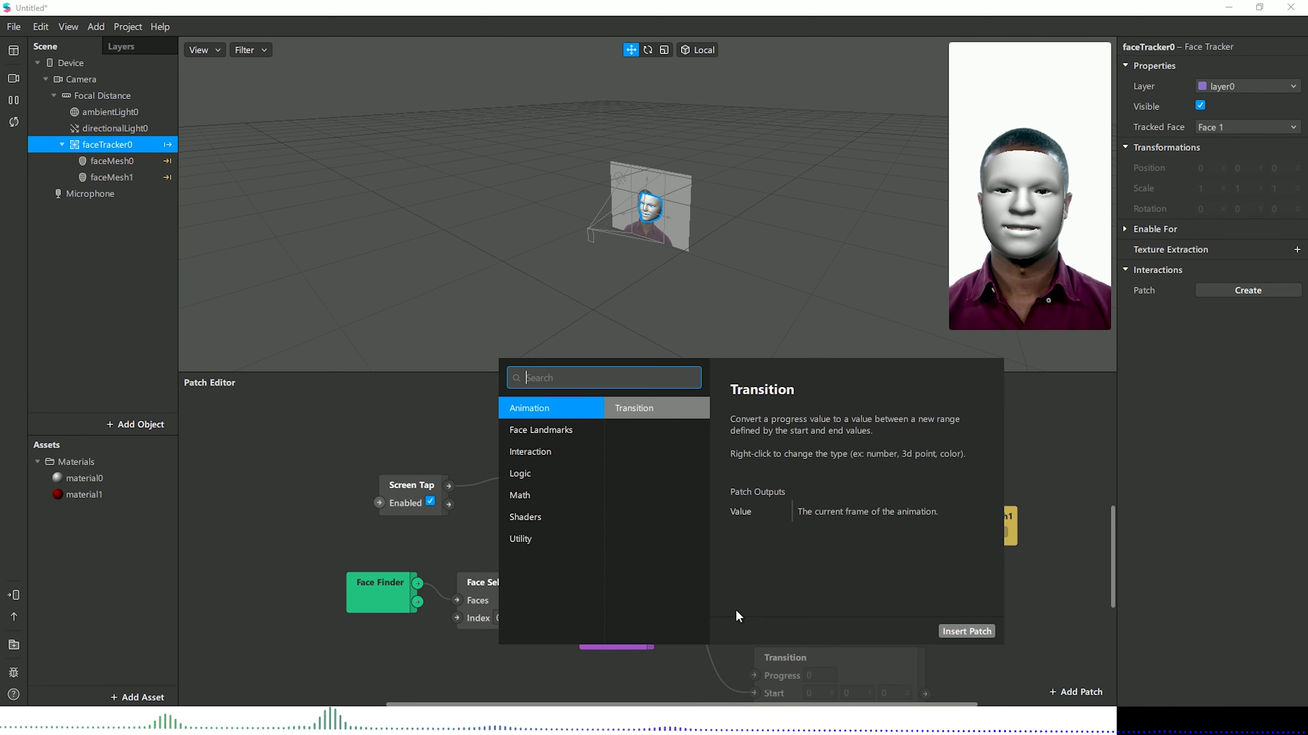
click(569, 462)
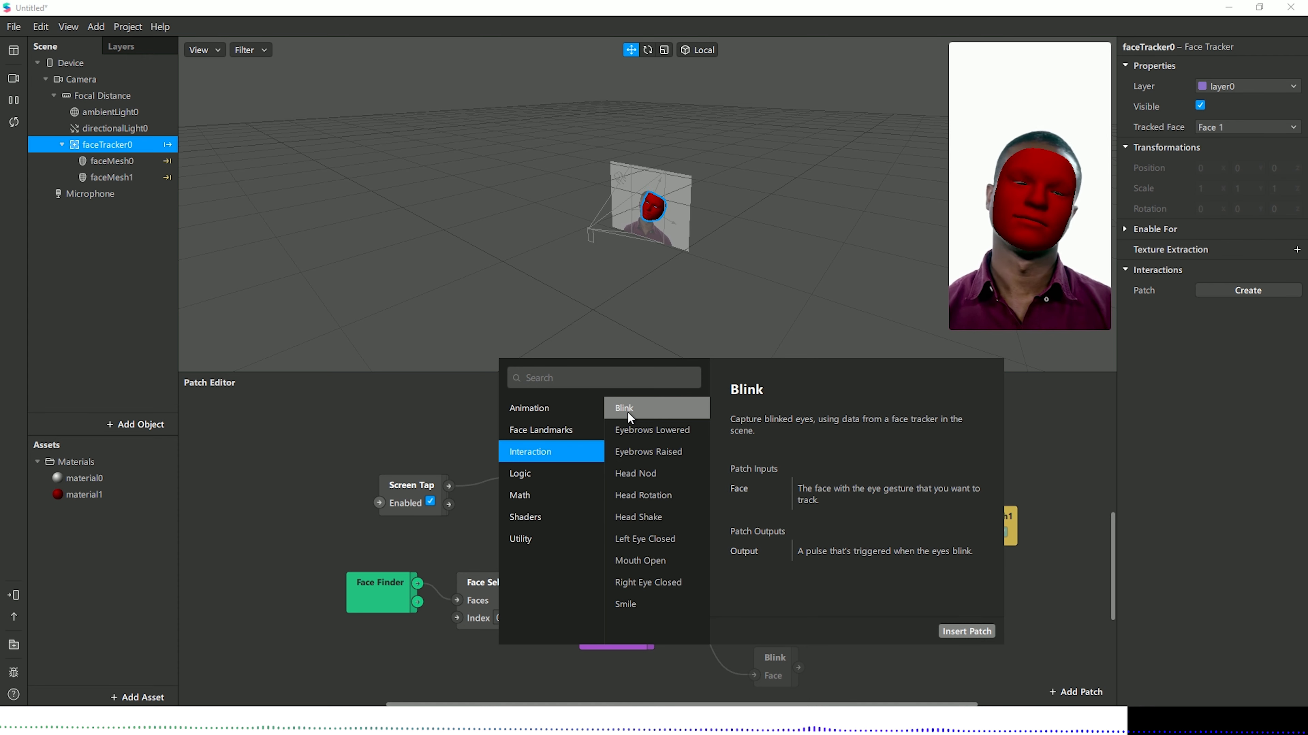
click(649, 562)
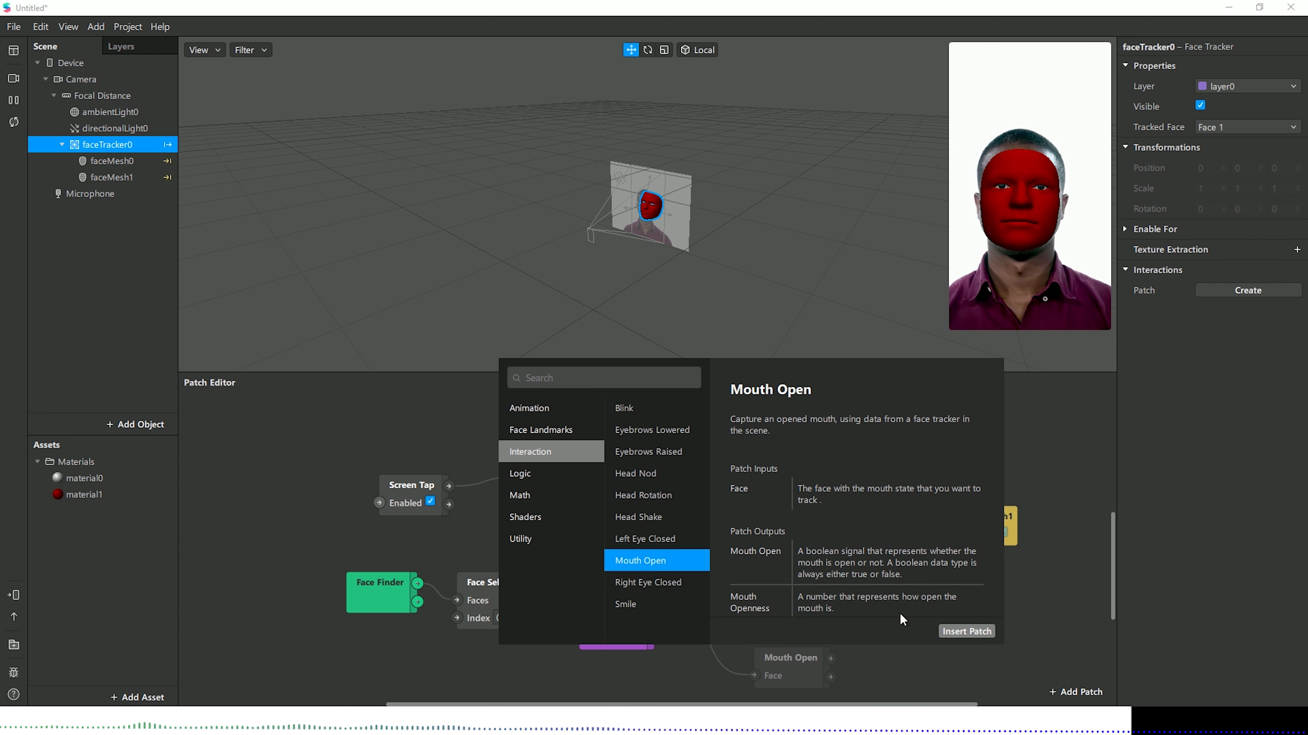
click(981, 631)
Step: Browse the Animation, Audio, Interaction and Utility patches that can be attached to the Mouth Open output
drag(816, 658, 892, 623)
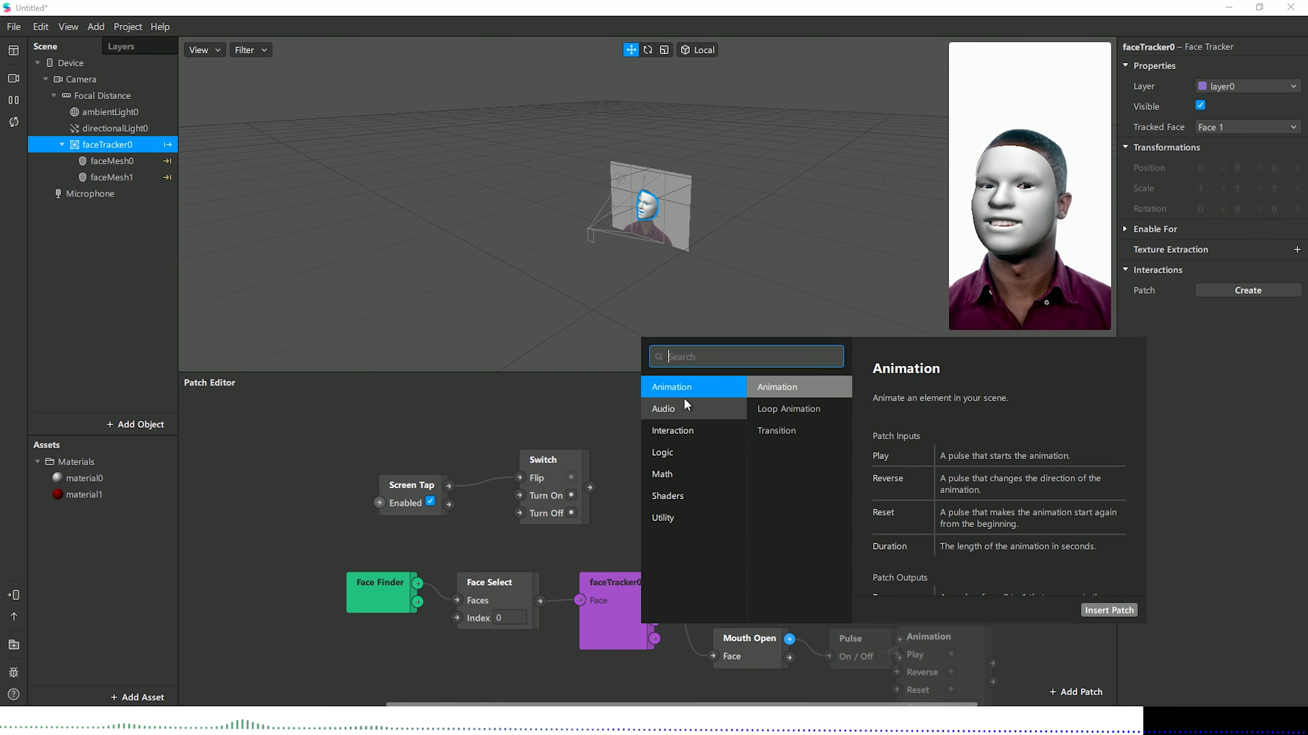
click(684, 407)
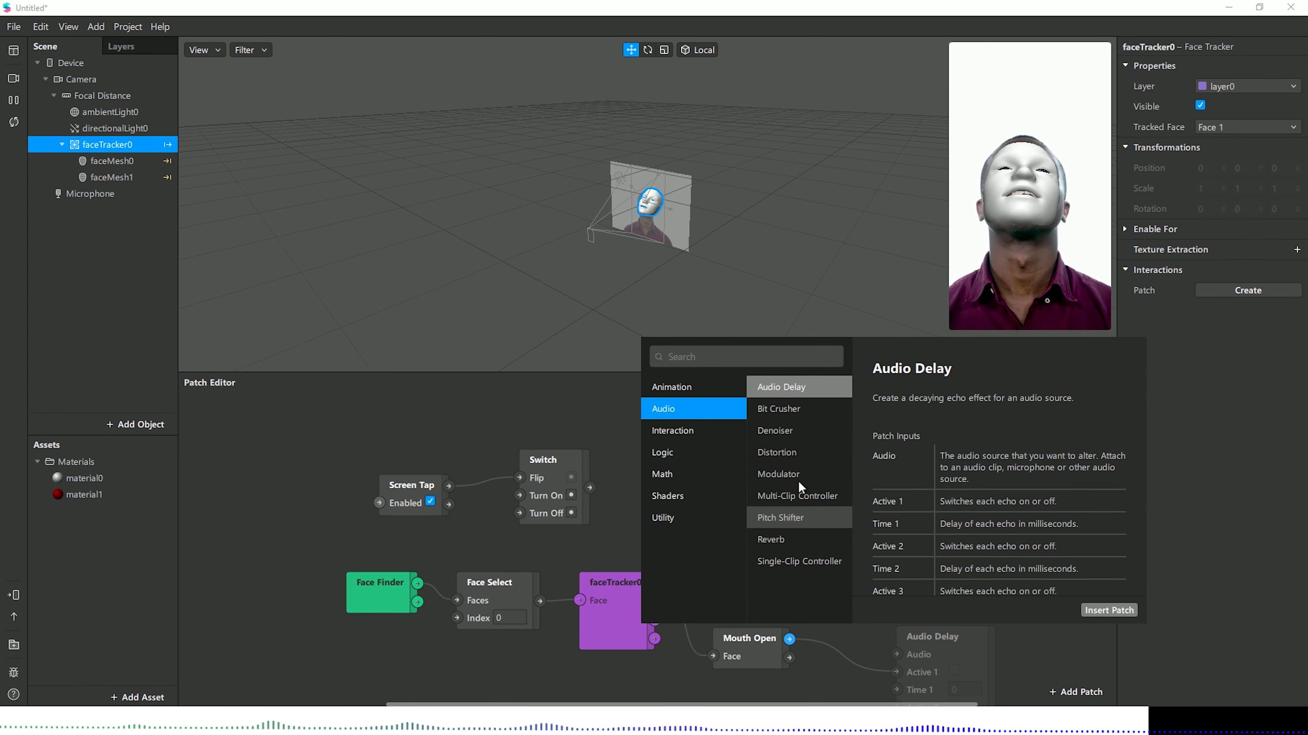
click(786, 556)
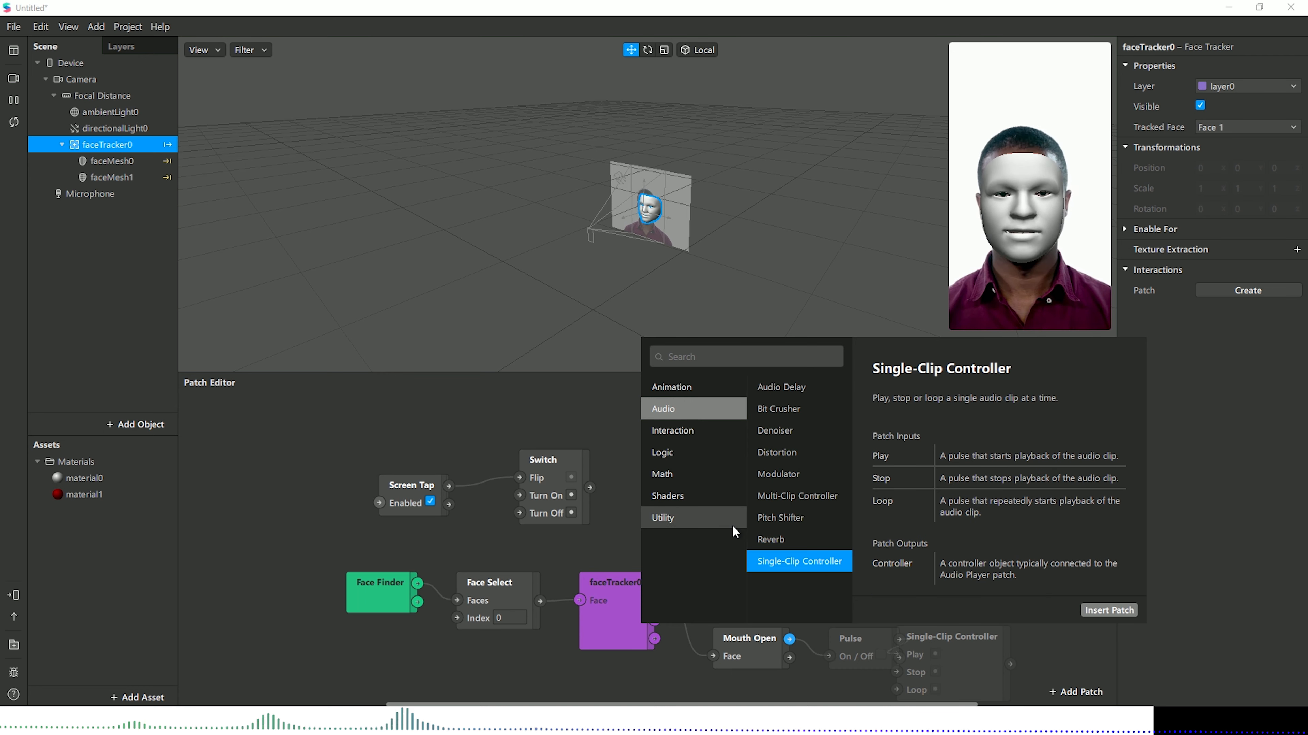
click(685, 430)
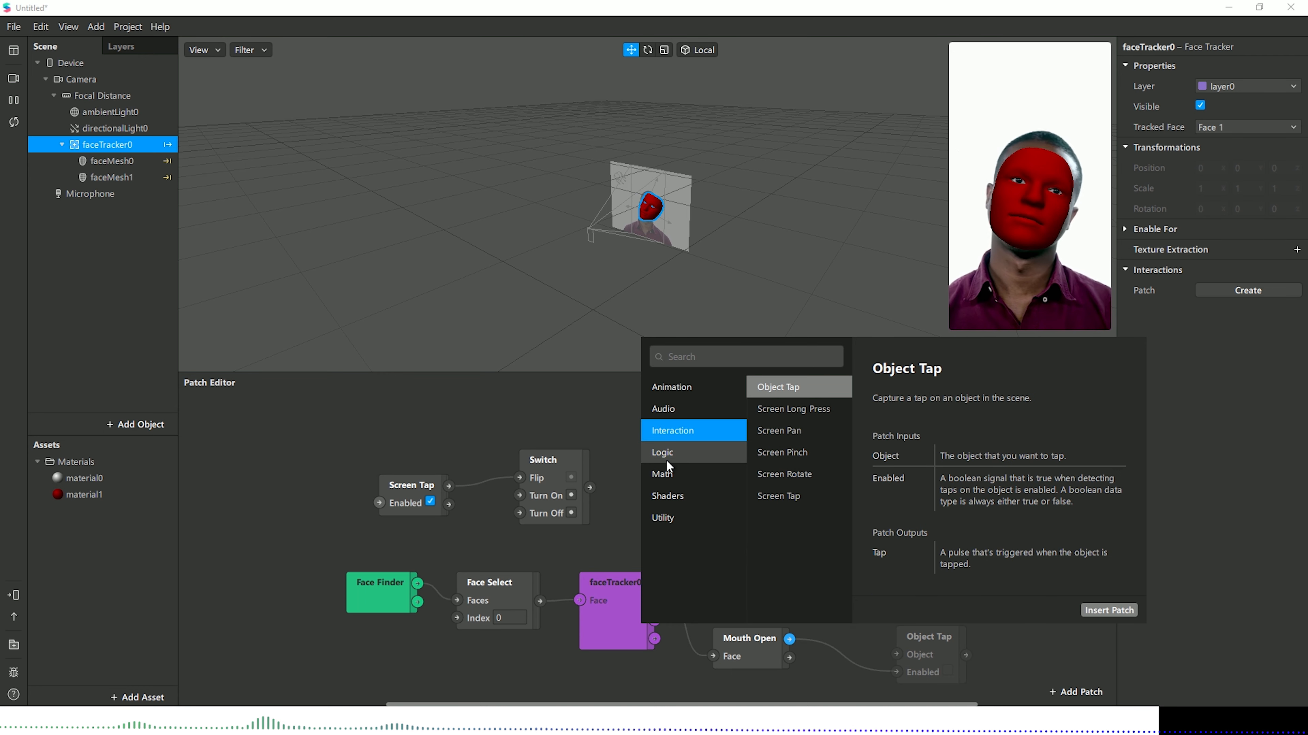
click(679, 386)
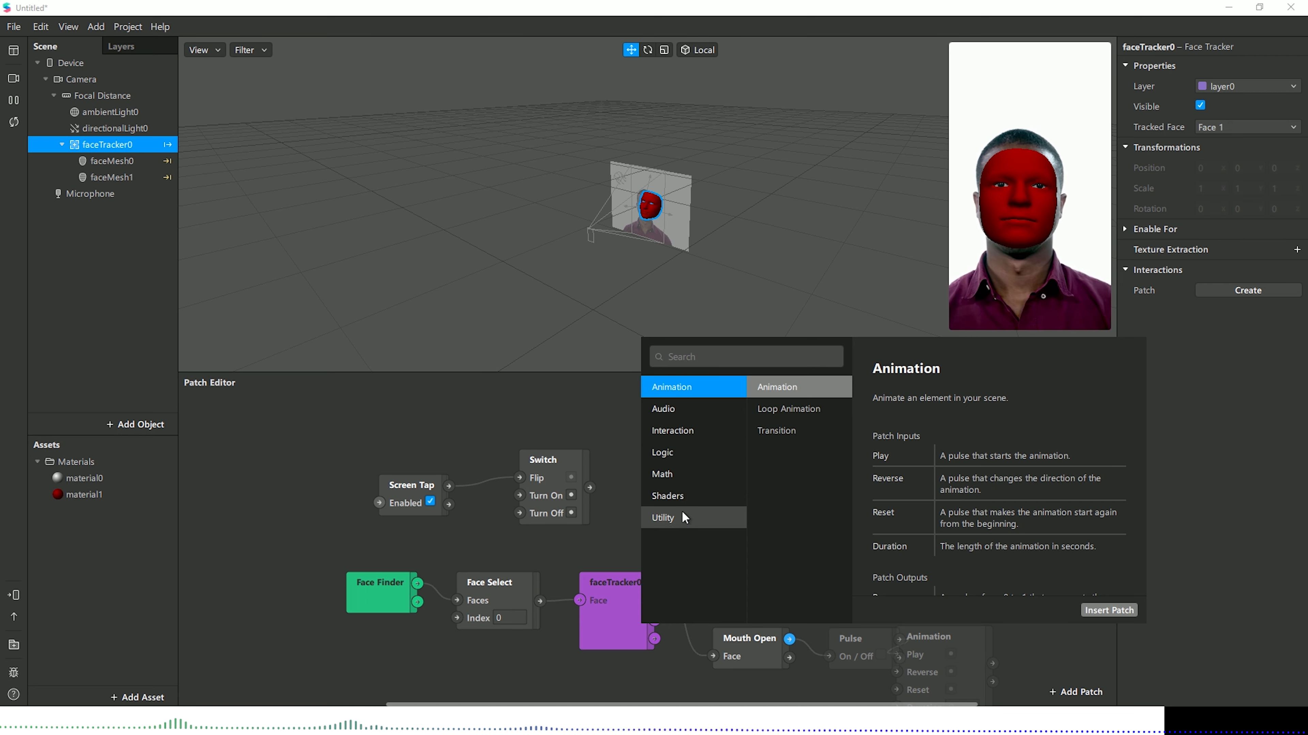
click(684, 503)
click(685, 519)
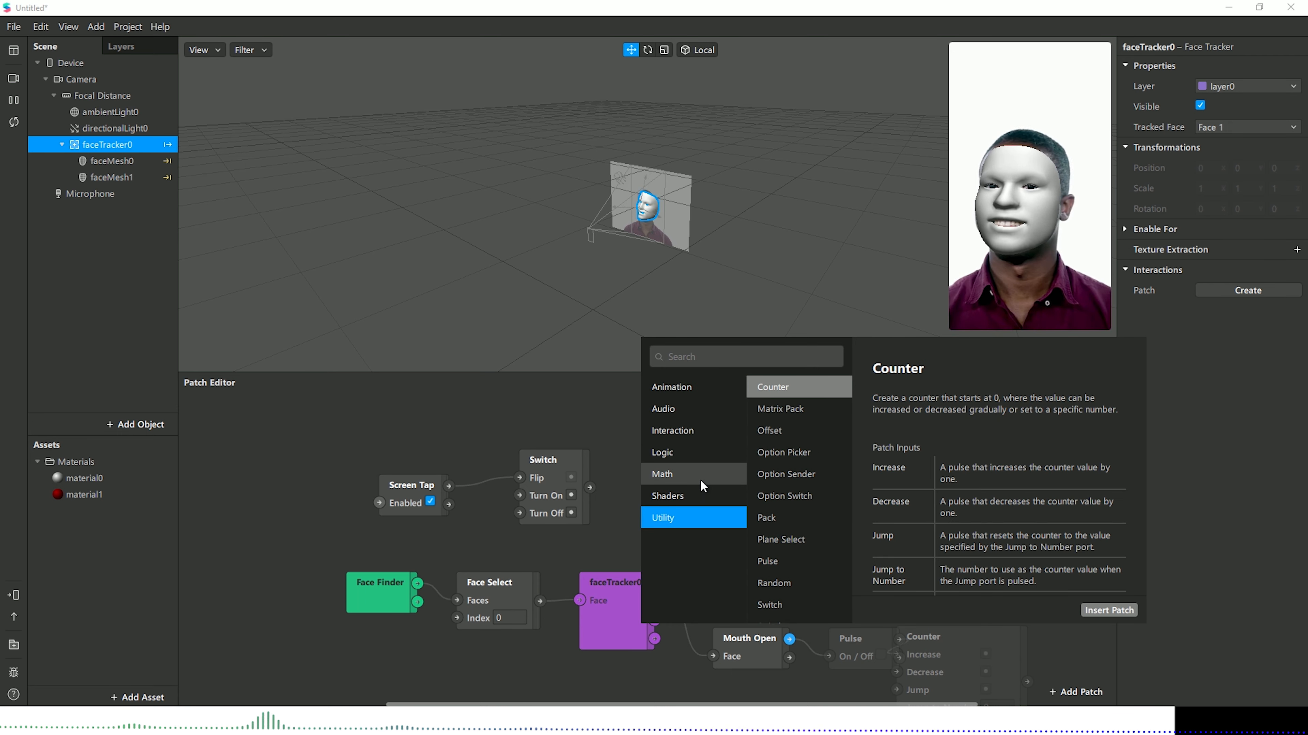
click(671, 484)
click(673, 451)
click(674, 433)
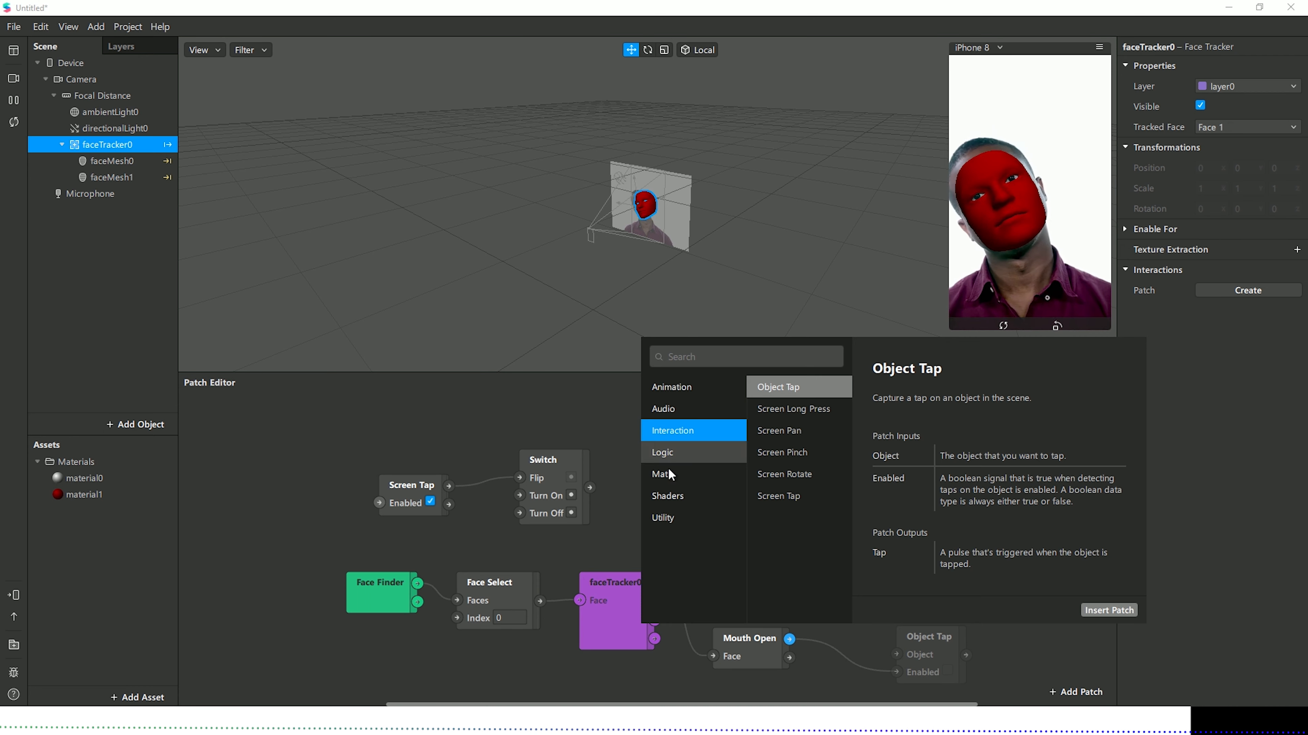
click(679, 412)
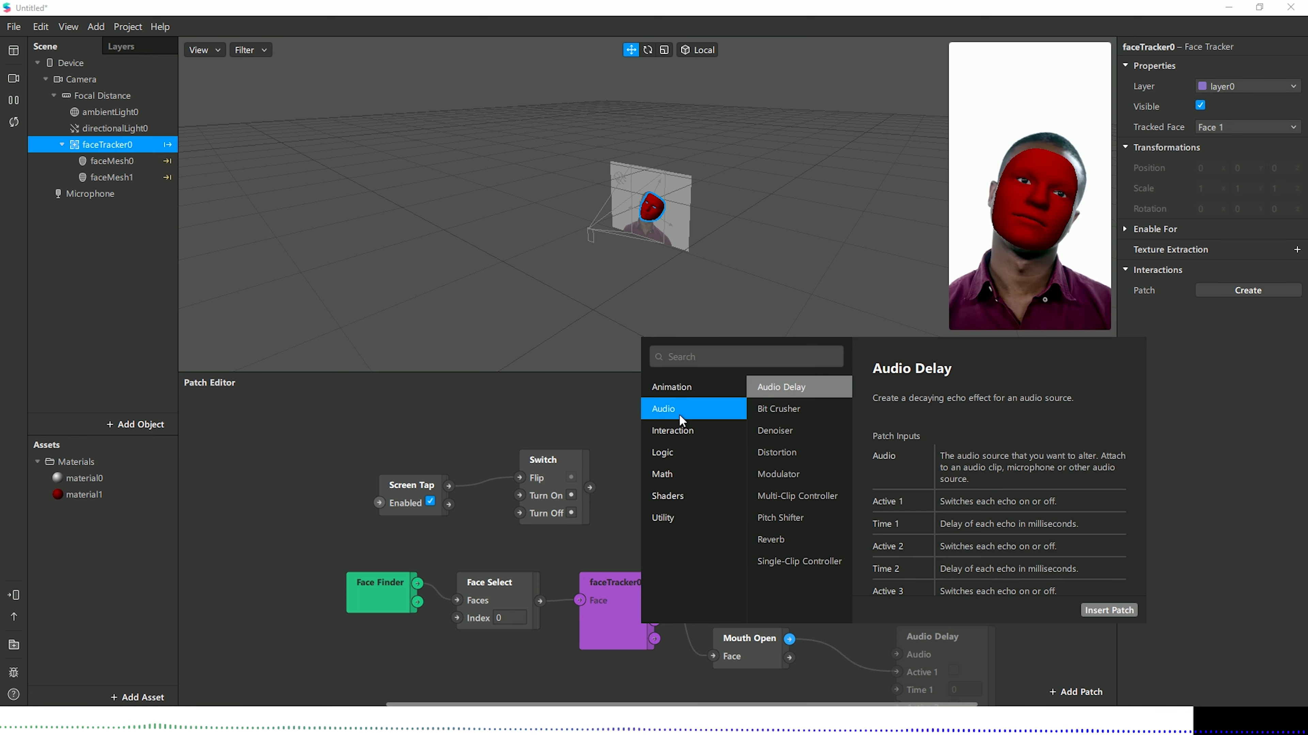
click(669, 390)
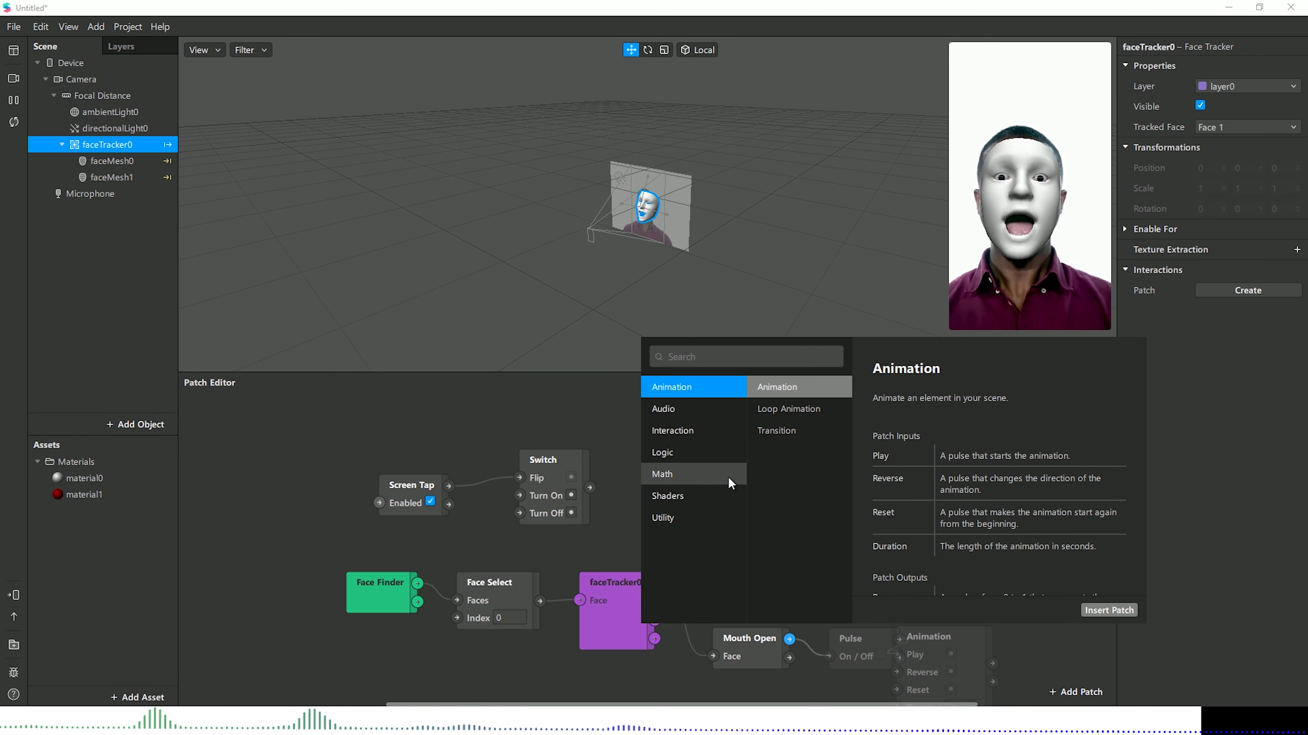